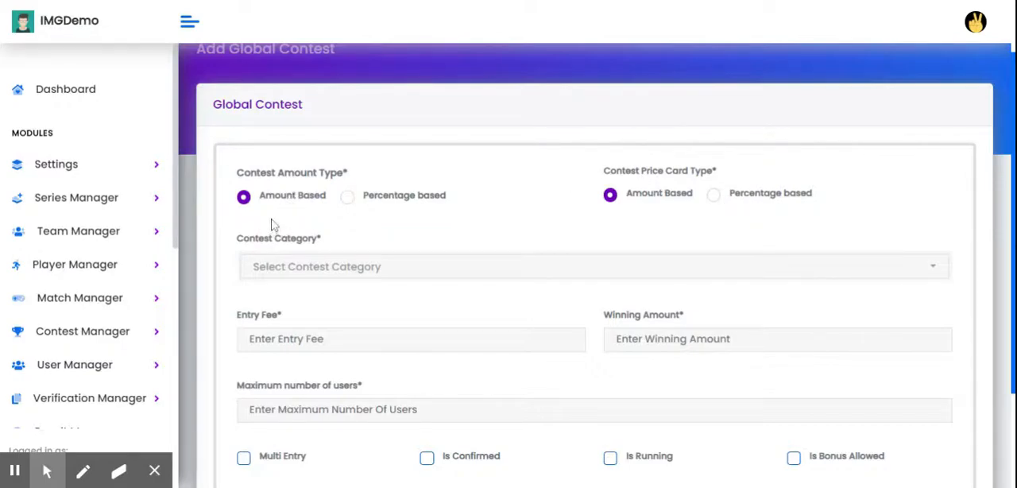
Choose Amount Based as the contest amount type and "contest ipl" as the contest category.
{"action": "left_click", "coordinate": [246, 200]}
{"action": "left_click", "coordinate": [362, 275]}
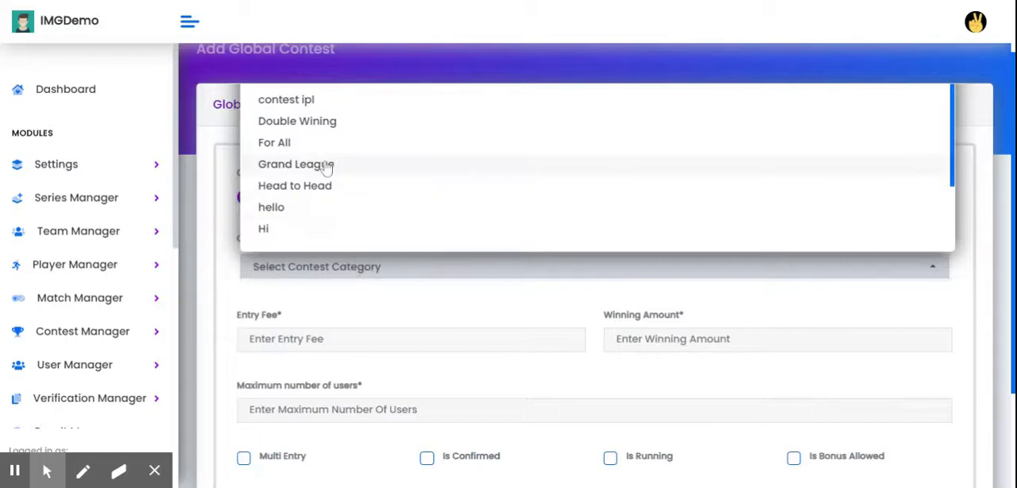
{"action": "scroll", "coordinate": [325, 159], "scroll_direction": "down", "scroll_amount": 2}
{"action": "scroll", "coordinate": [323, 127], "scroll_direction": "up", "scroll_amount": 2}
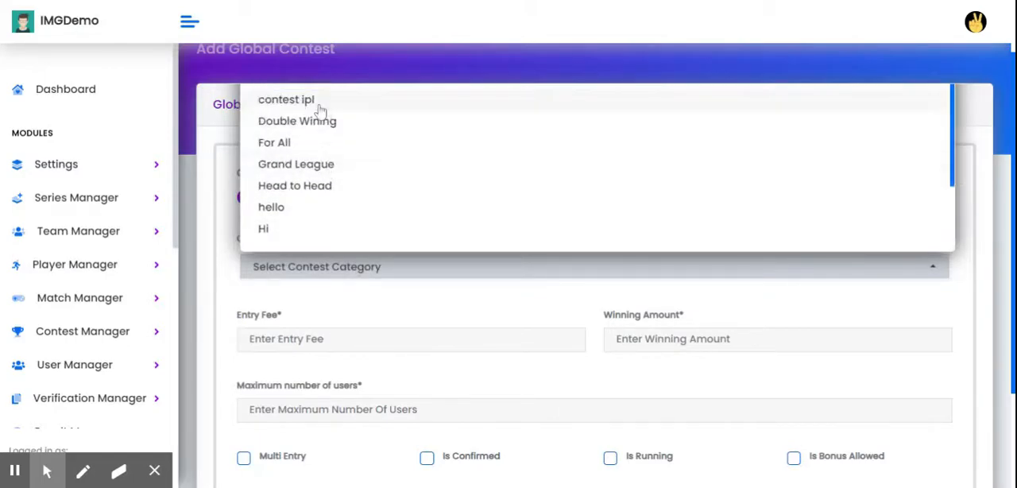
{"action": "left_click", "coordinate": [321, 101]}
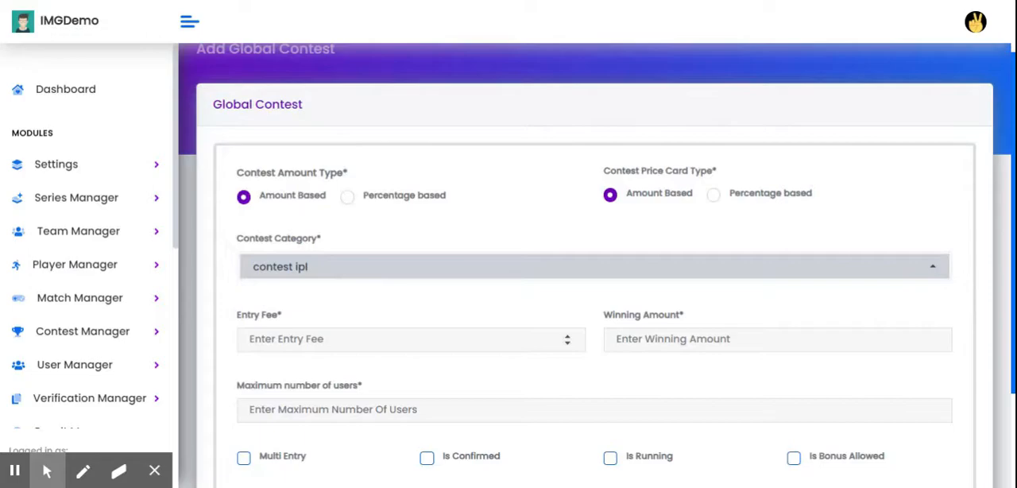
Set the contest's entry fee to 10 and its winning amount to 1000.
{"action": "left_click", "coordinate": [309, 354]}
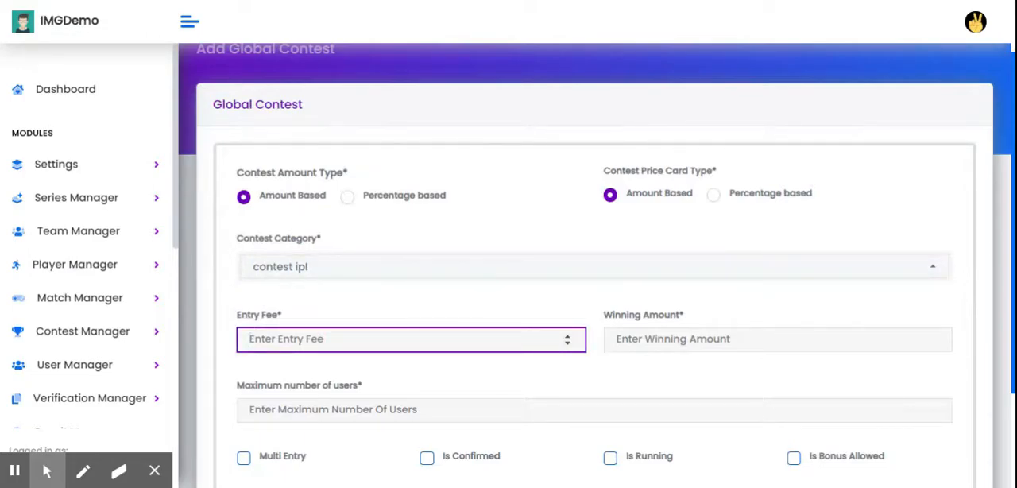
{"action": "type", "text": "10"}
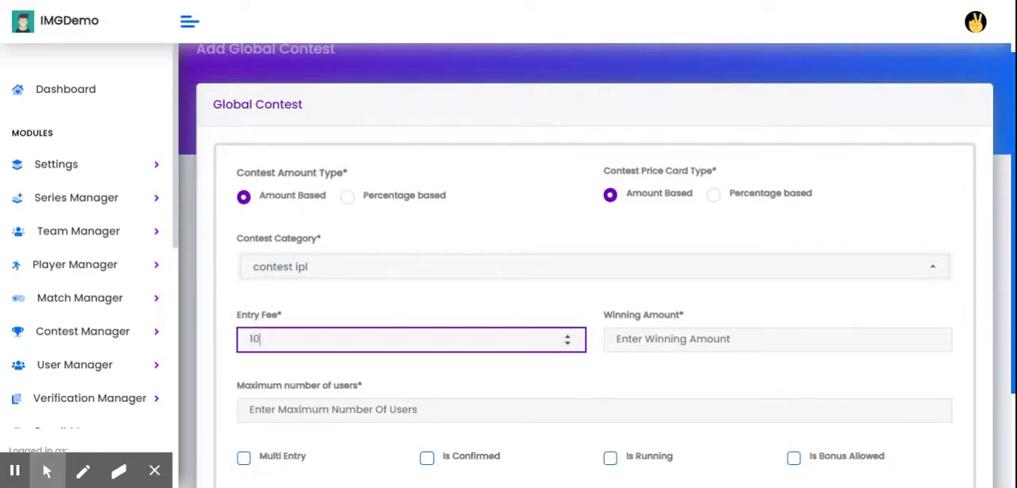
{"action": "left_click", "coordinate": [690, 340]}
{"action": "type", "text": "1000"}
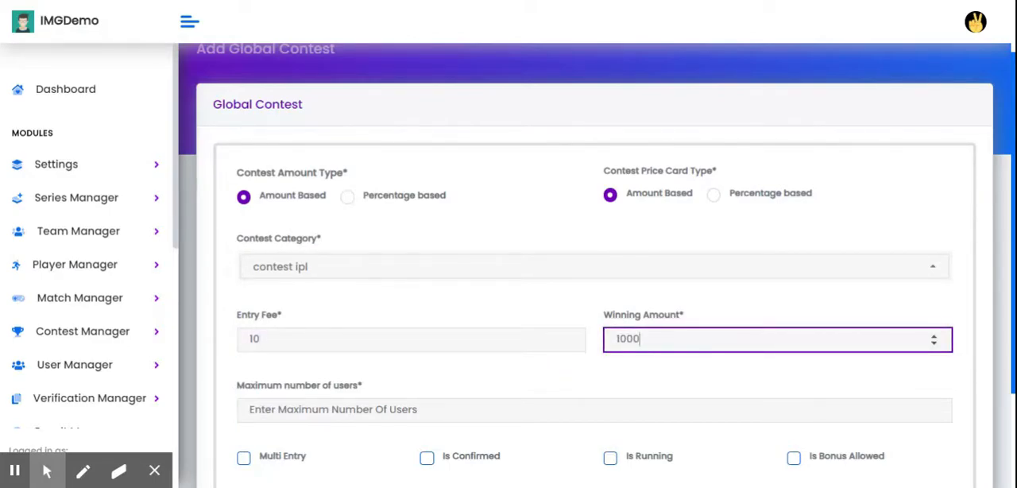
{"action": "left_click", "coordinate": [10, 474]}
{"action": "left_click", "coordinate": [52, 475]}
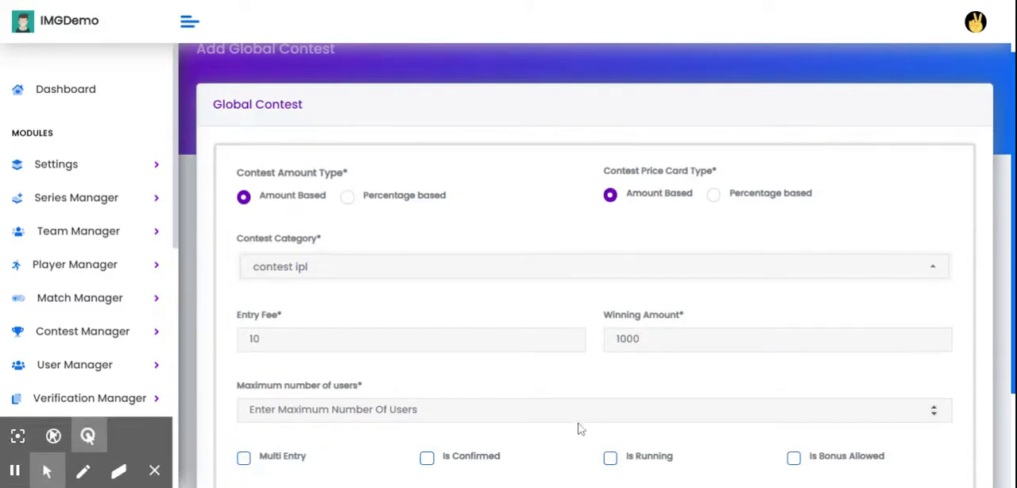
Set the maximum number of users for the contest to 100.
{"action": "left_click", "coordinate": [557, 410]}
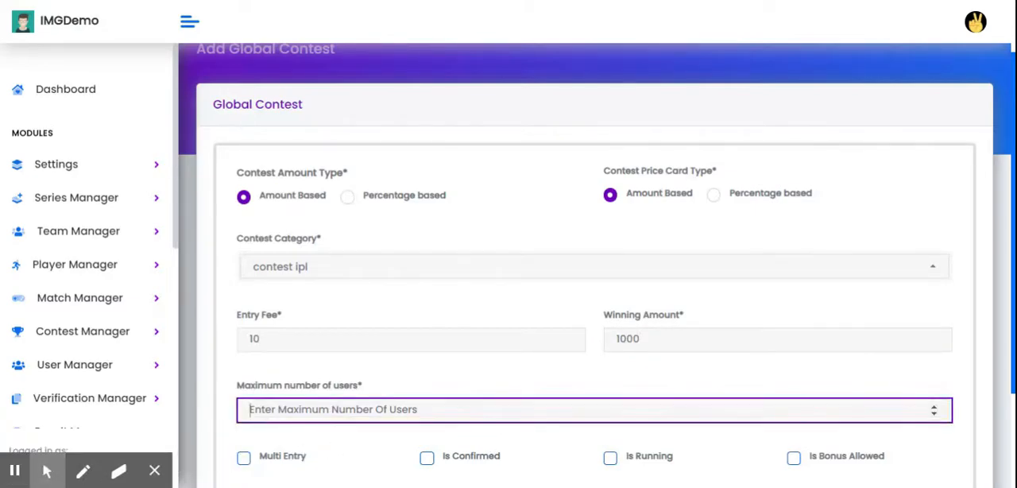
{"action": "type", "text": "100"}
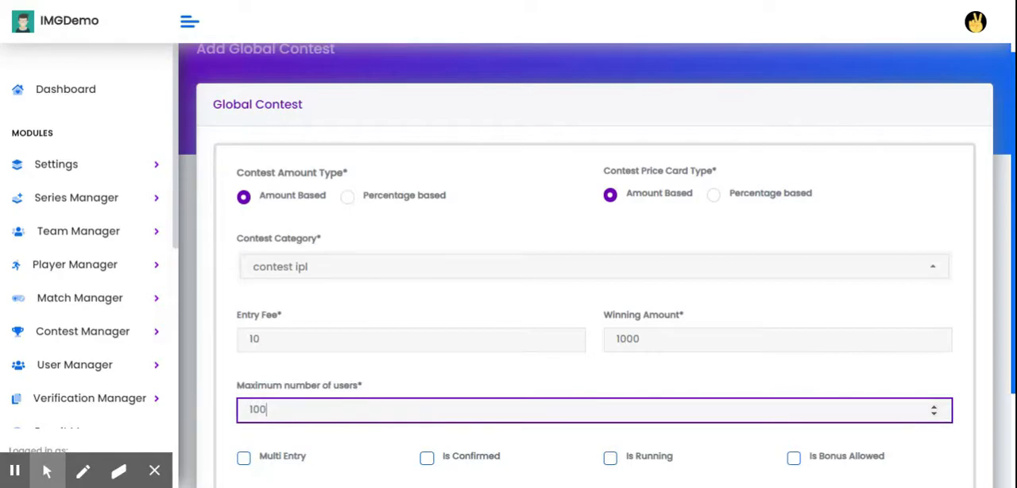
{"action": "left_click", "coordinate": [482, 372]}
Enable the Multi Entry and Is Confirmed options for the contest.
{"action": "scroll", "coordinate": [480, 386], "scroll_direction": "down", "scroll_amount": 2}
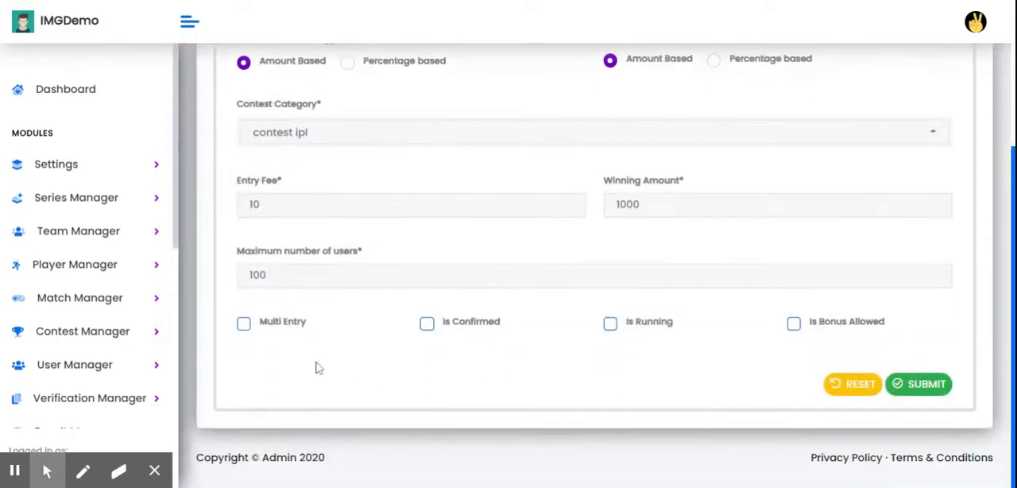
{"action": "left_click", "coordinate": [266, 332]}
{"action": "left_click", "coordinate": [266, 331]}
{"action": "left_click", "coordinate": [268, 332]}
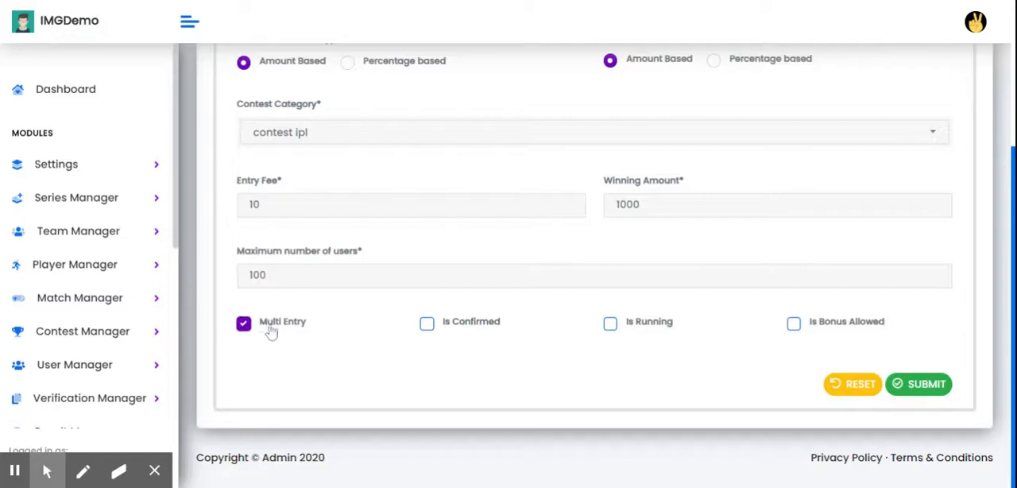
{"action": "left_click", "coordinate": [458, 328]}
{"action": "double_click", "coordinate": [258, 275]}
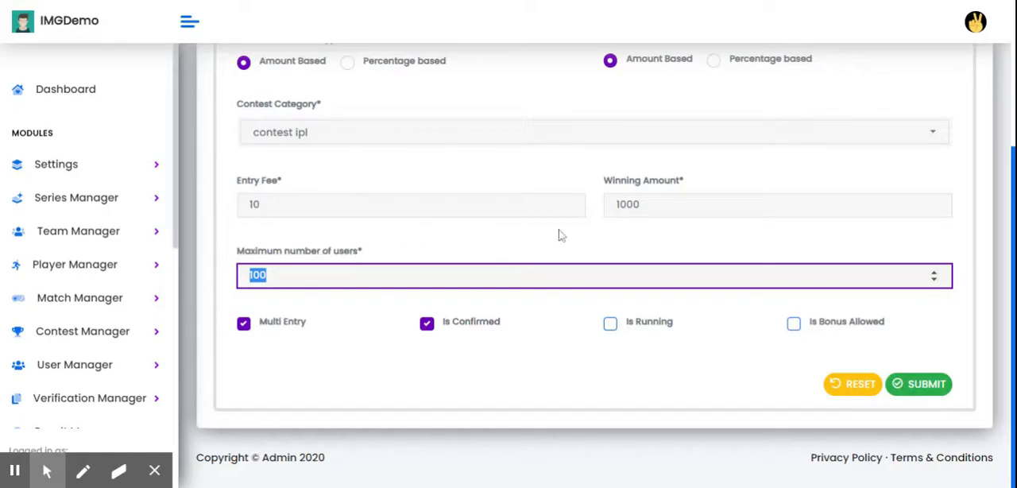
{"action": "double_click", "coordinate": [628, 205]}
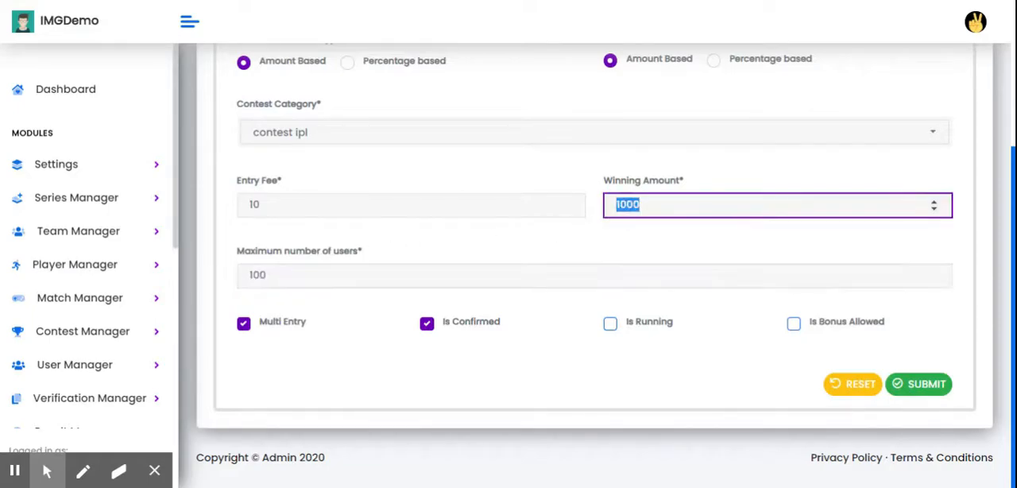
{"action": "left_click", "coordinate": [428, 325]}
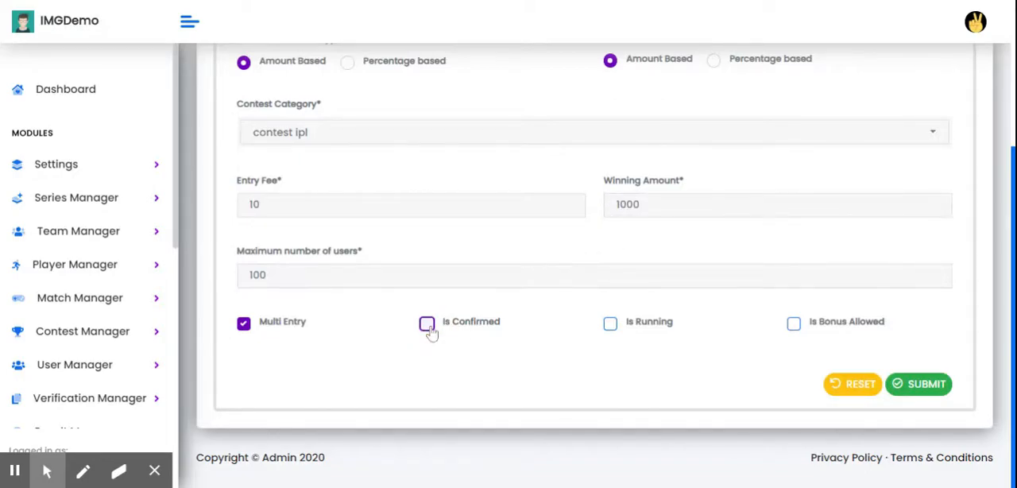
{"action": "double_click", "coordinate": [258, 275]}
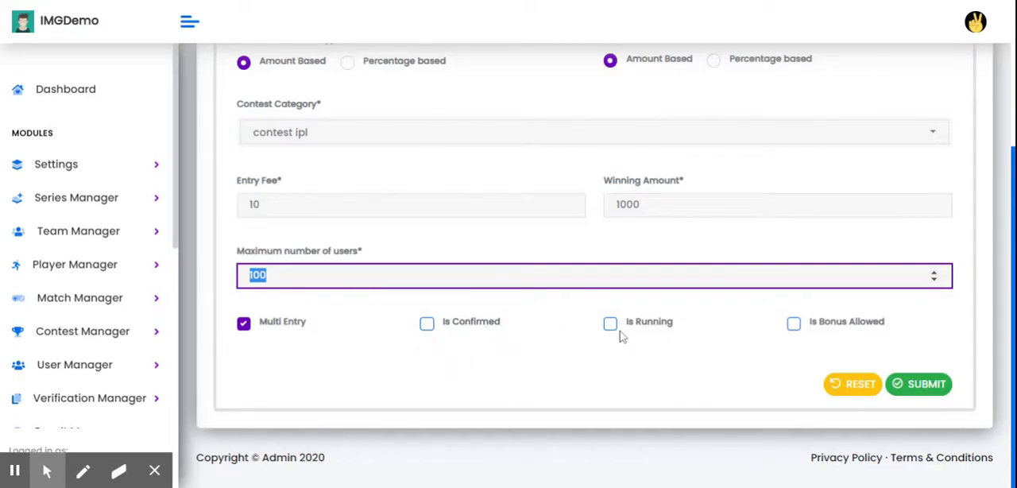
{"action": "left_click", "coordinate": [484, 329]}
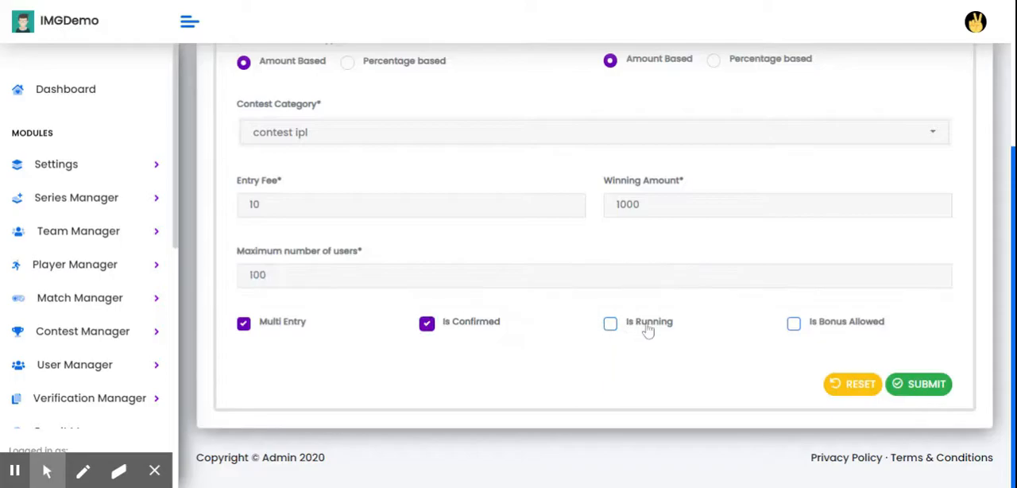
Enable the Is Running and Is Bonus Allowed options for the contest.
{"action": "left_click", "coordinate": [648, 332]}
{"action": "left_click", "coordinate": [273, 279]}
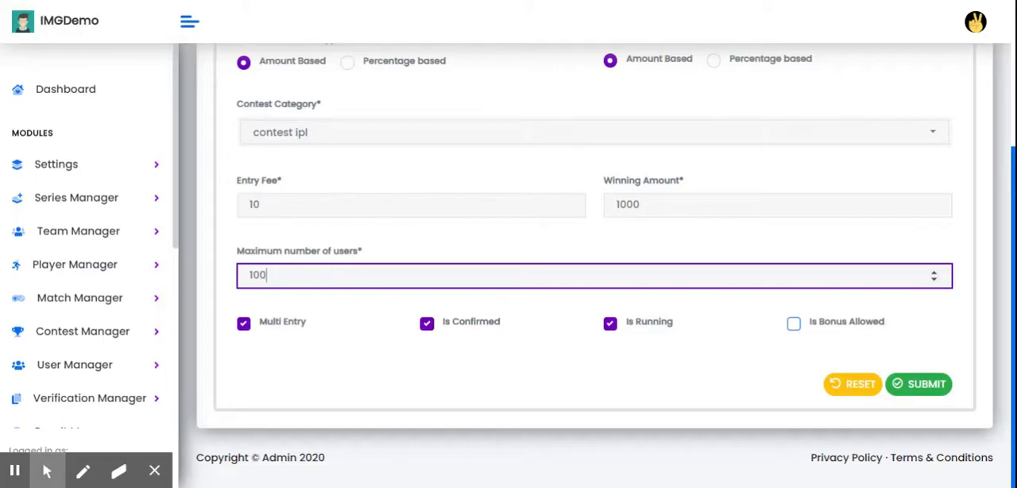
{"action": "left_click", "coordinate": [824, 326]}
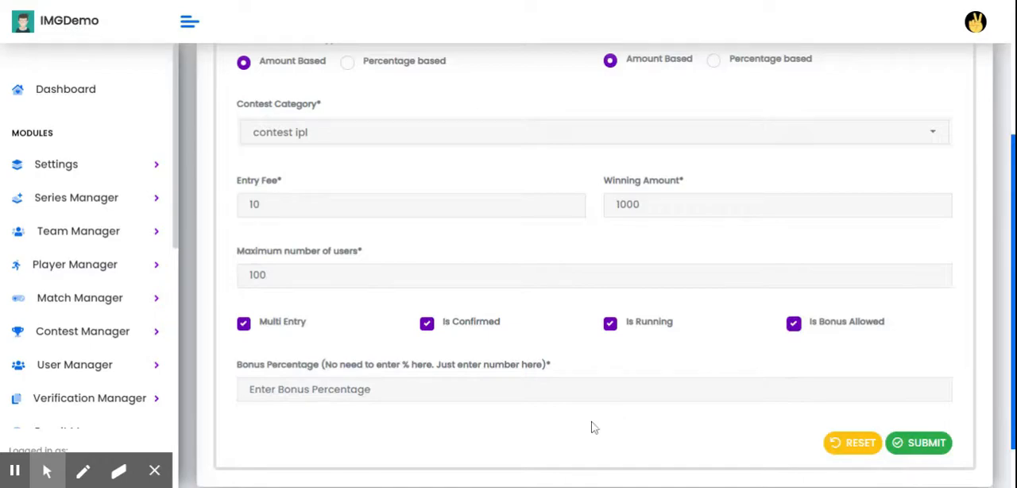
Set the bonus percentage to 10 and submit the global contest.
{"action": "left_click", "coordinate": [508, 389]}
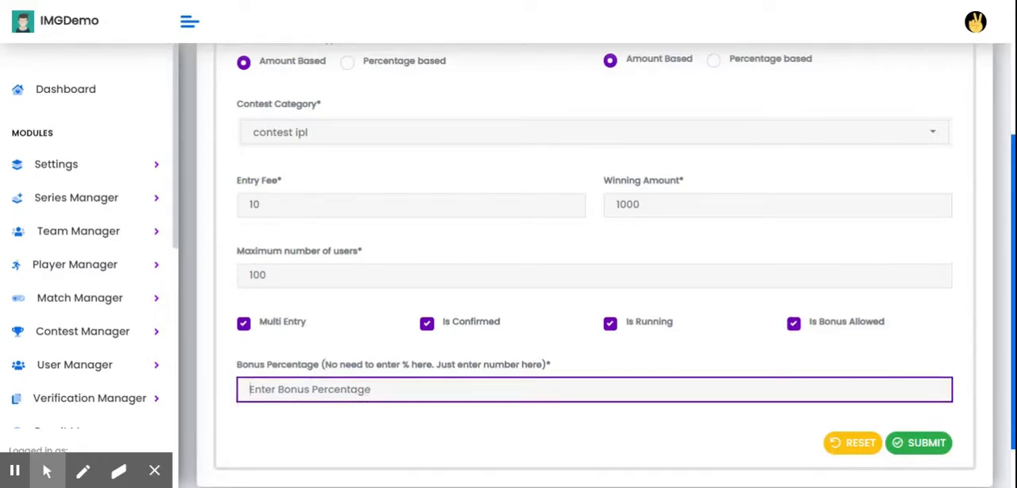
{"action": "type", "text": "10"}
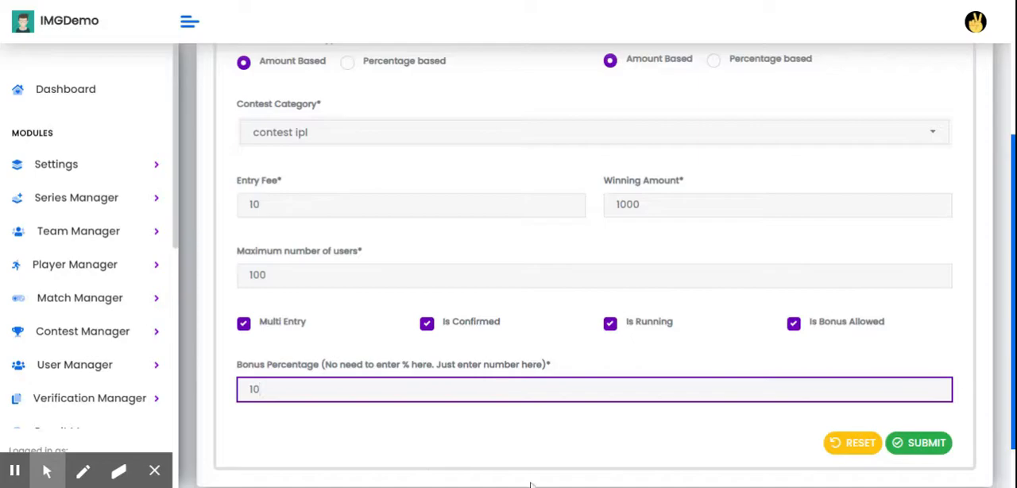
{"action": "left_click", "coordinate": [925, 447]}
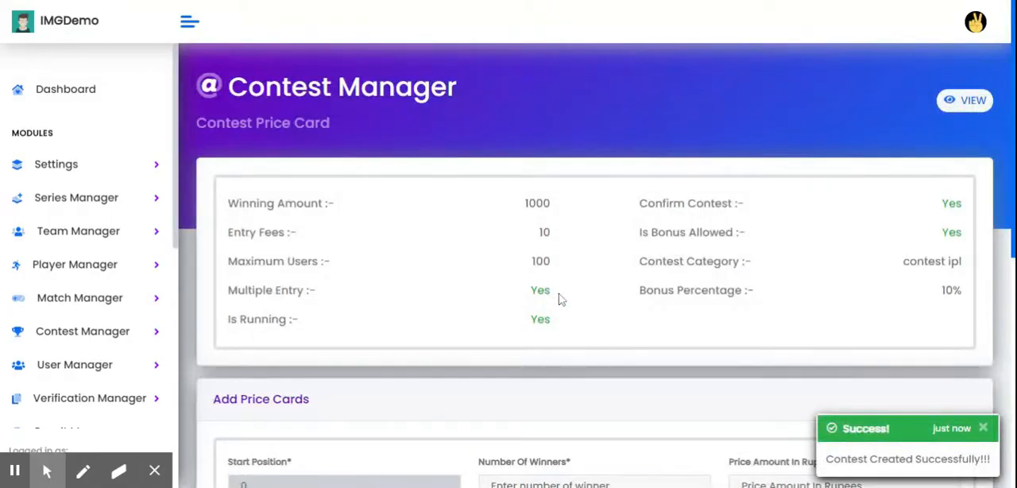
Add a price card to the contest for 1 winner with a price amount of 500 rupees.
{"action": "scroll", "coordinate": [493, 270], "scroll_direction": "down", "scroll_amount": 2}
{"action": "scroll", "coordinate": [353, 167], "scroll_direction": "up", "scroll_amount": 1}
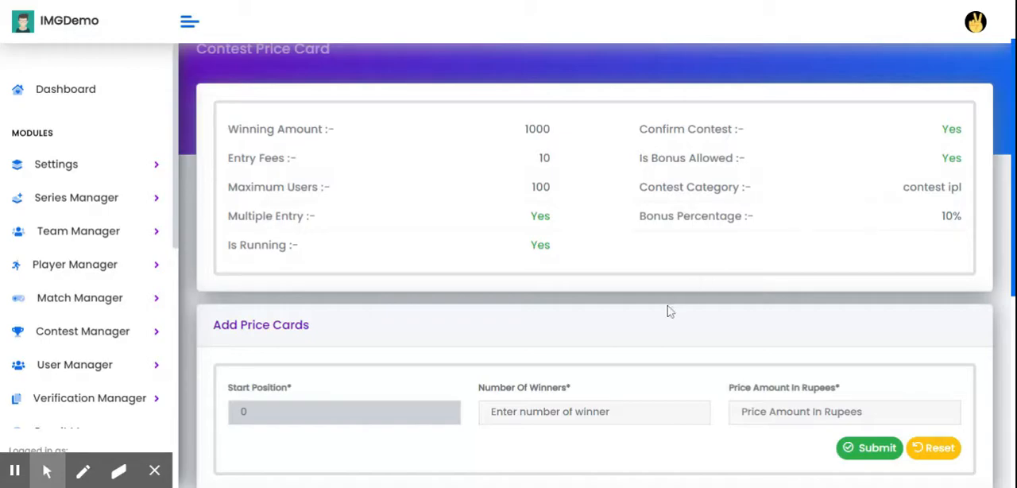
{"action": "scroll", "coordinate": [665, 318], "scroll_direction": "down", "scroll_amount": 1}
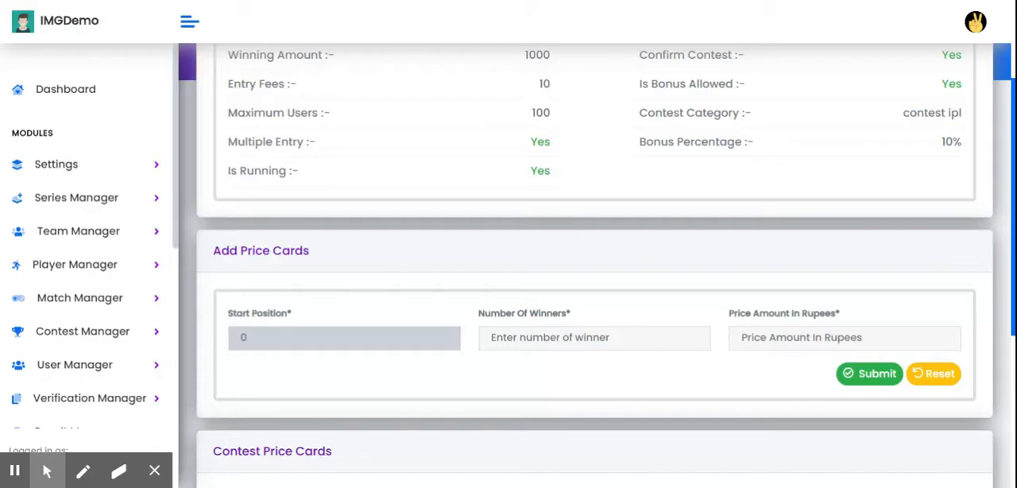
{"action": "left_click", "coordinate": [530, 338]}
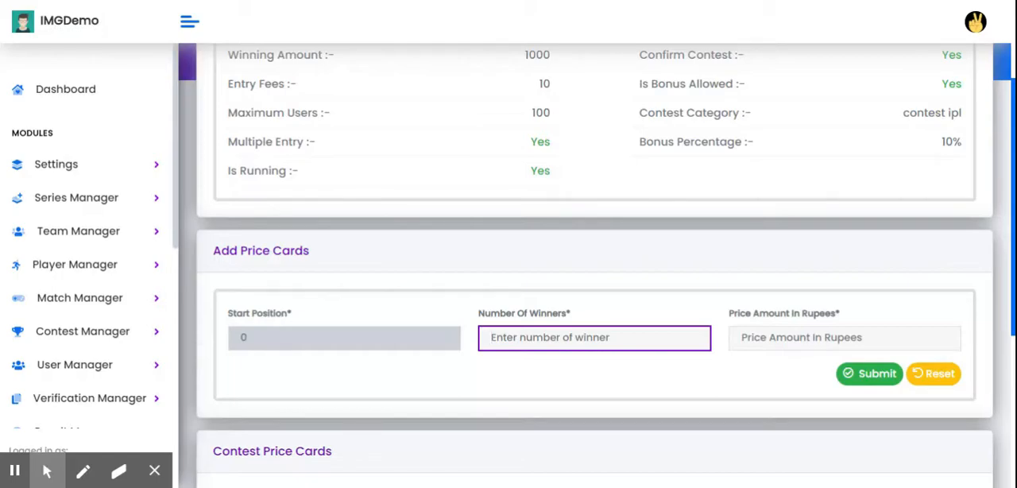
{"action": "type", "text": "1"}
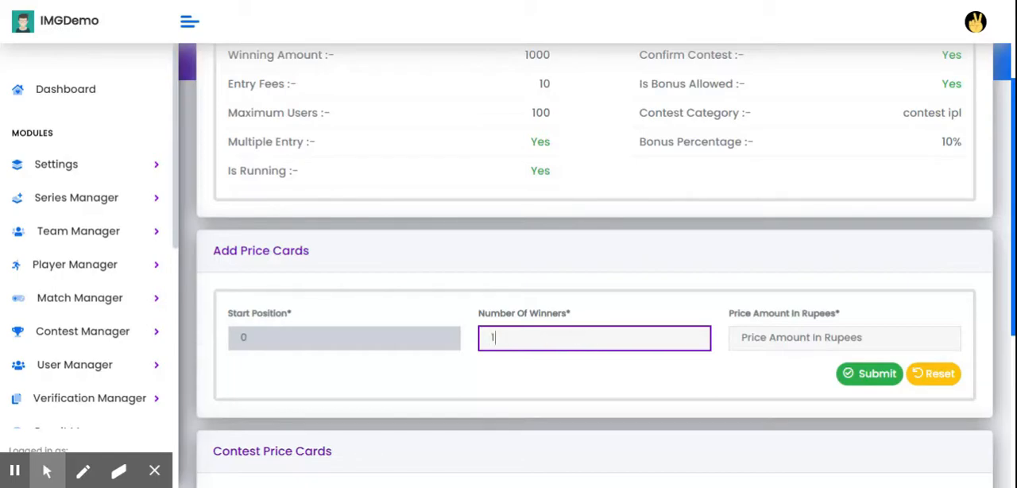
{"action": "left_click", "coordinate": [795, 345]}
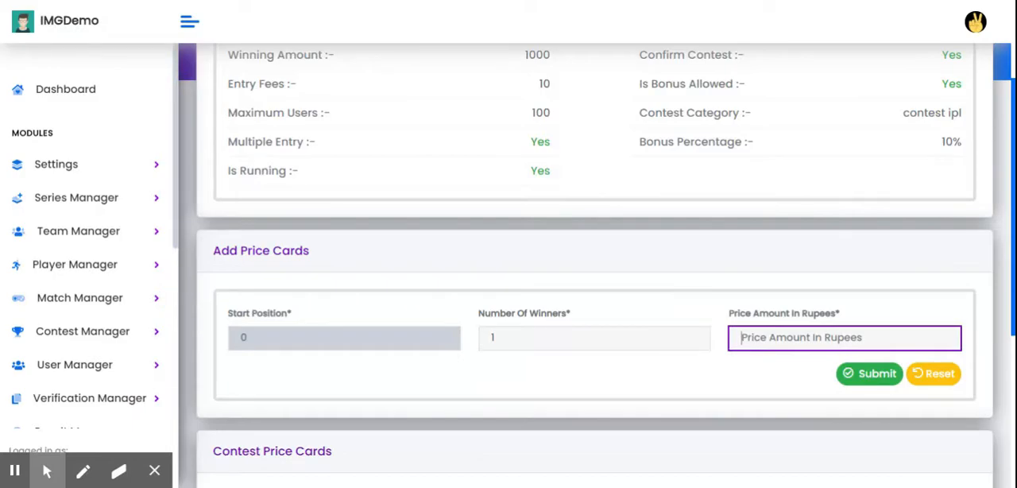
{"action": "type", "text": "500"}
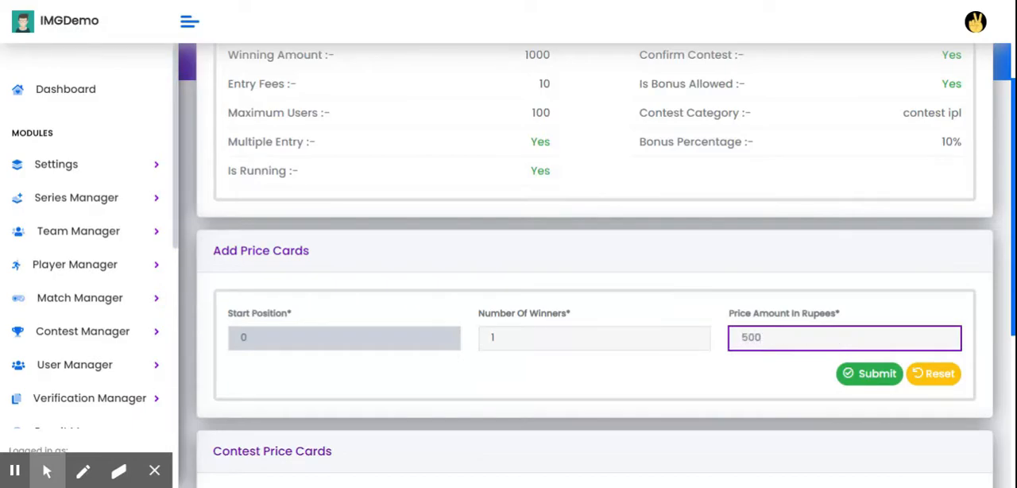
{"action": "left_click", "coordinate": [857, 377]}
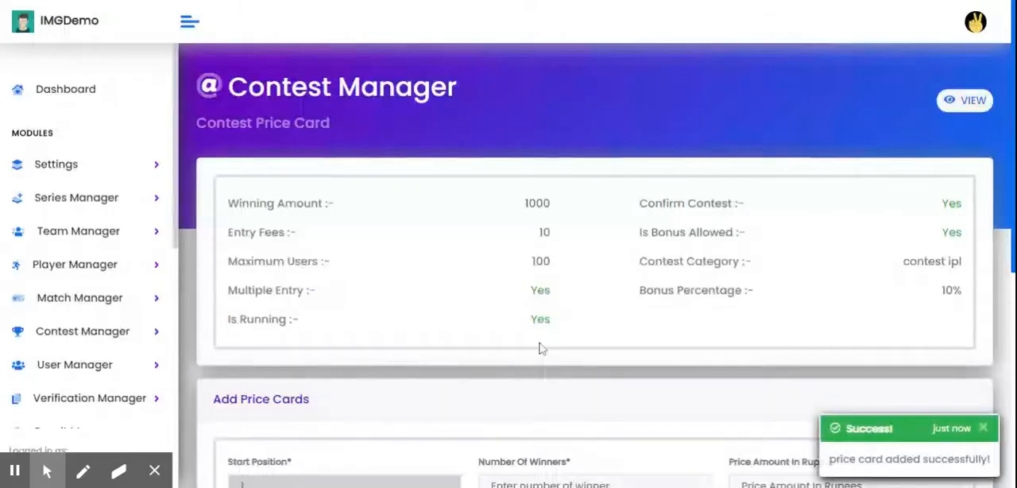
Add a second price card for 2 winners with a price amount of 200 rupees and review the price card list.
{"action": "scroll", "coordinate": [536, 358], "scroll_direction": "down", "scroll_amount": 4}
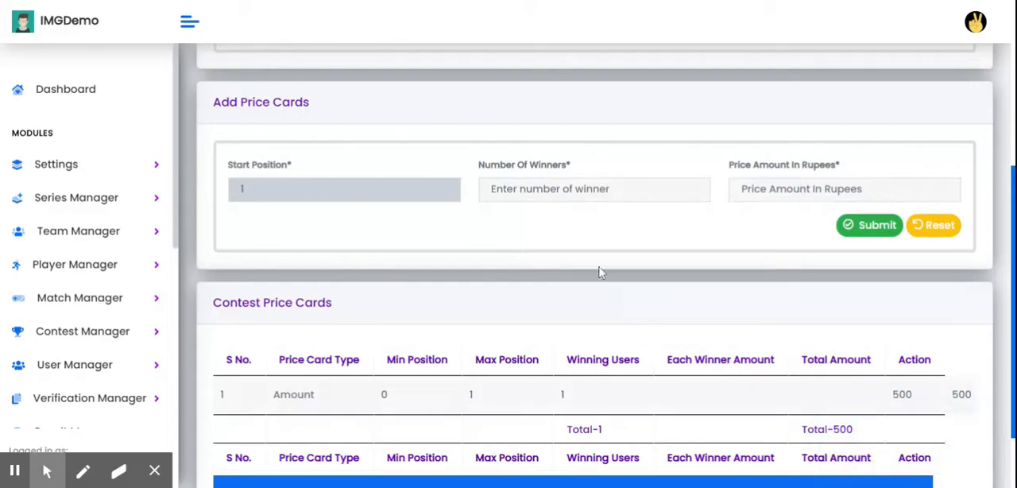
{"action": "left_click", "coordinate": [588, 189]}
{"action": "type", "text": "2"}
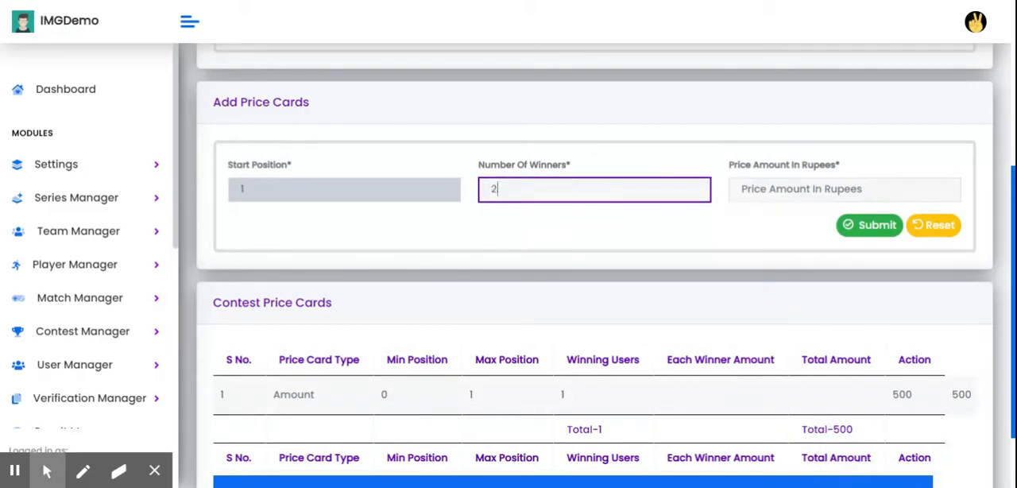
{"action": "left_click", "coordinate": [747, 192]}
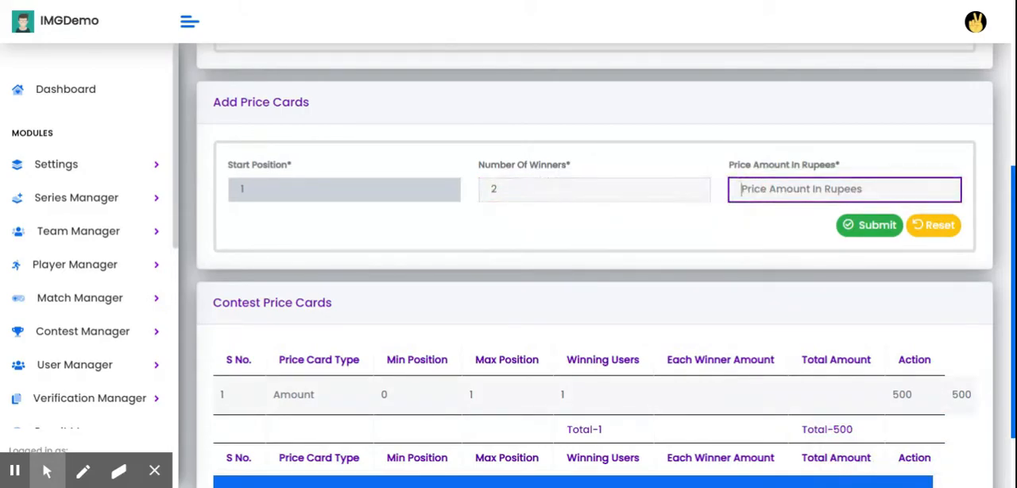
{"action": "type", "text": "200"}
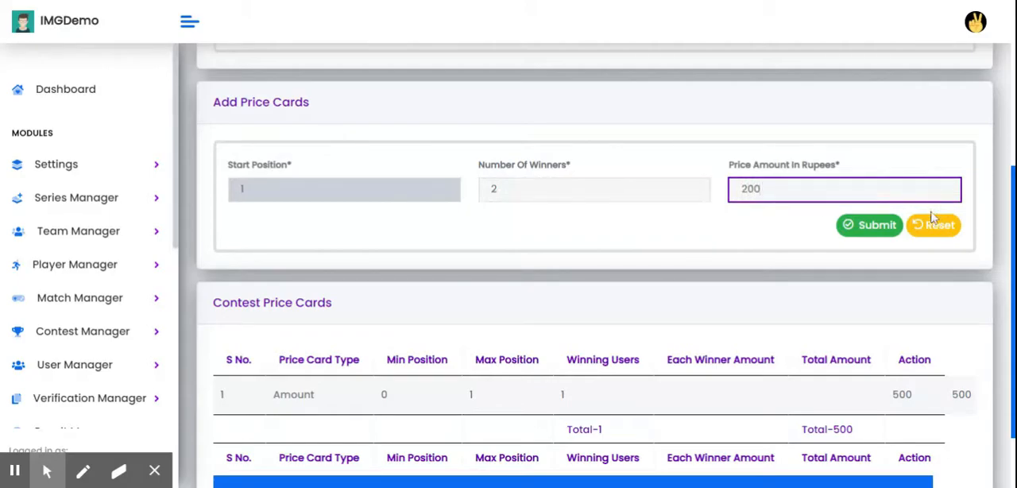
{"action": "left_click", "coordinate": [885, 229]}
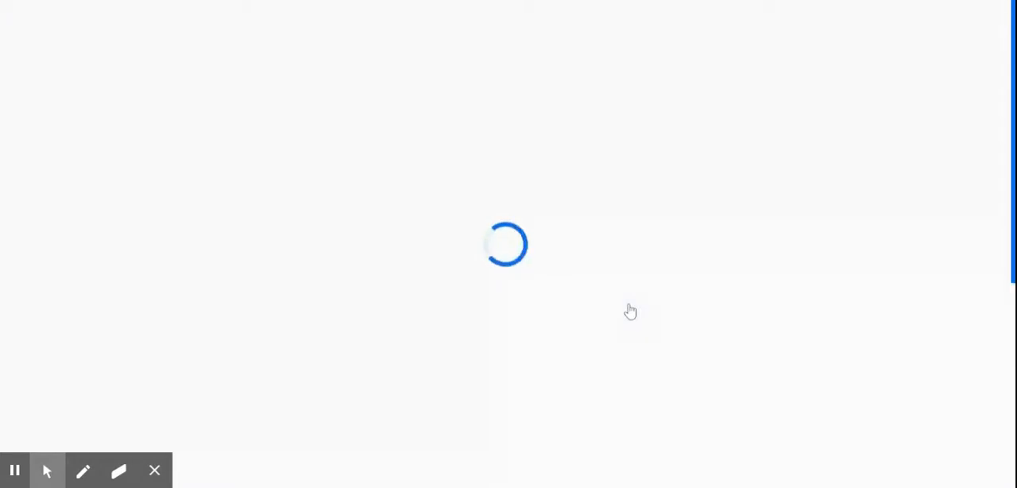
{"action": "scroll", "coordinate": [628, 311], "scroll_direction": "down", "scroll_amount": 5}
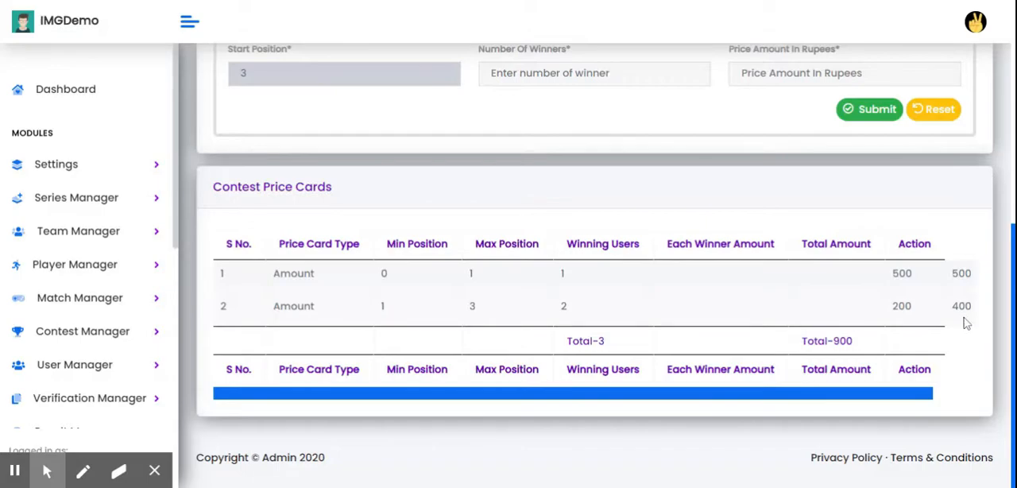
{"action": "scroll", "coordinate": [516, 302], "scroll_direction": "up", "scroll_amount": 3}
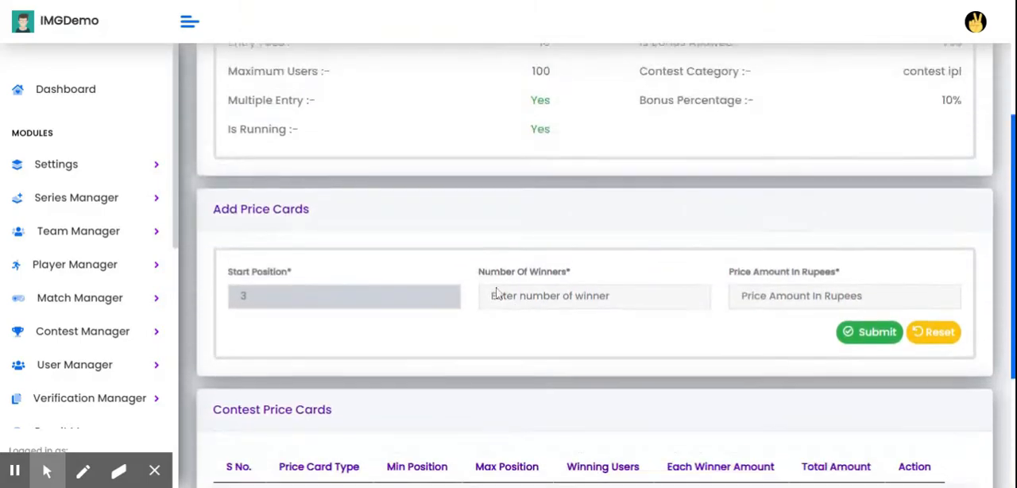
Add a third price card for 1 winner with a price amount of 100 rupees and review the price card list.
{"action": "left_click", "coordinate": [594, 297]}
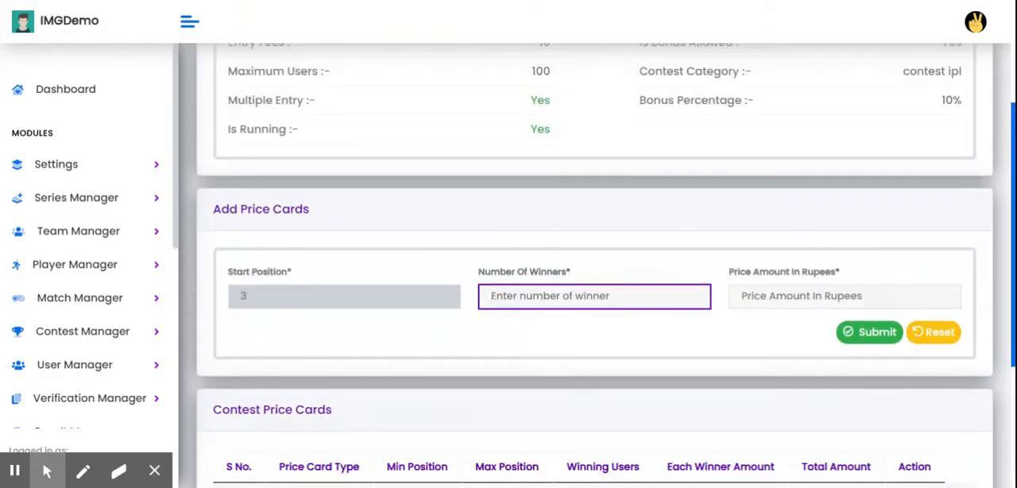
{"action": "type", "text": "1"}
{"action": "left_click", "coordinate": [845, 296]}
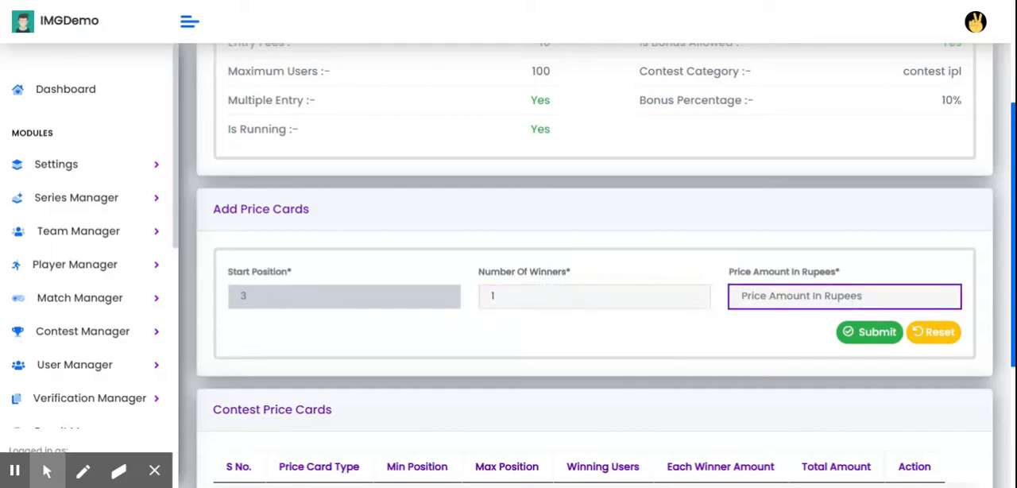
{"action": "type", "text": "100"}
{"action": "left_click", "coordinate": [872, 334]}
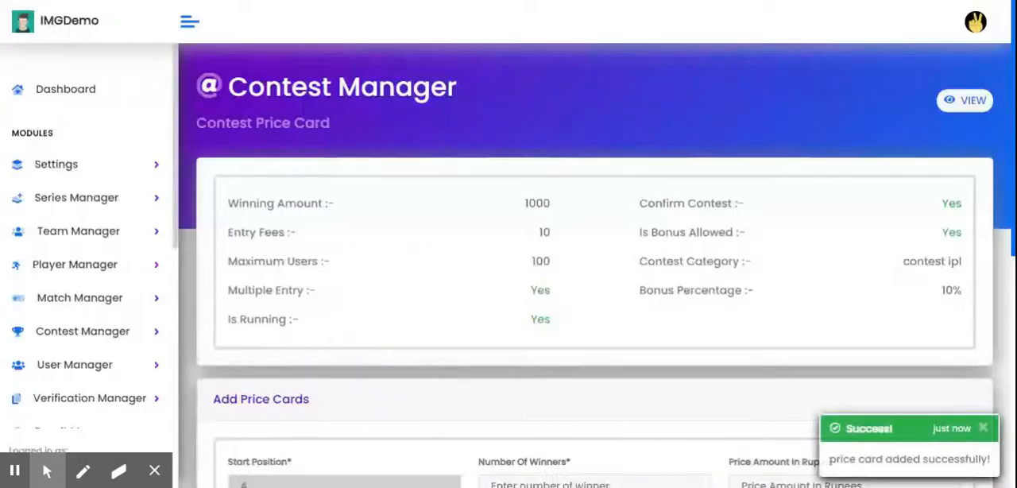
{"action": "scroll", "coordinate": [678, 366], "scroll_direction": "down", "scroll_amount": 2}
{"action": "scroll", "coordinate": [763, 342], "scroll_direction": "down", "scroll_amount": 1}
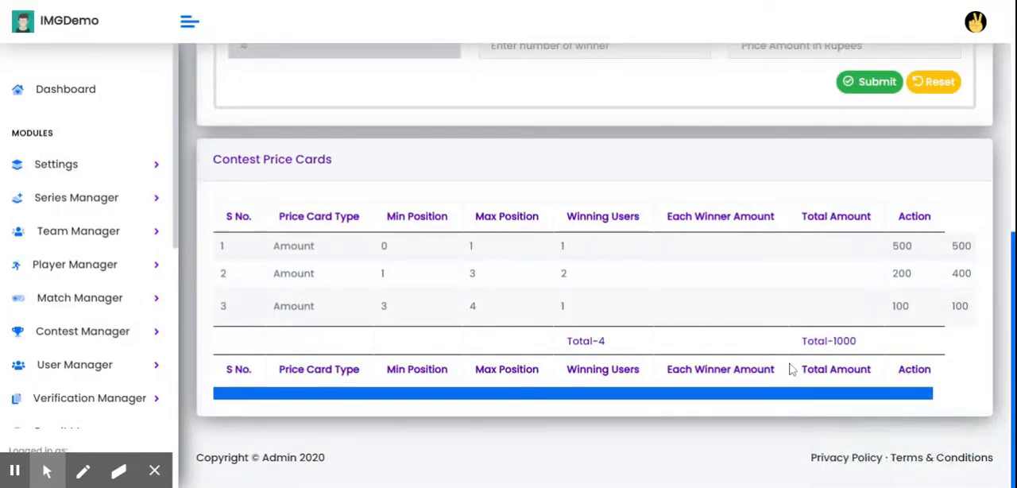
{"action": "scroll", "coordinate": [641, 352], "scroll_direction": "up", "scroll_amount": 6}
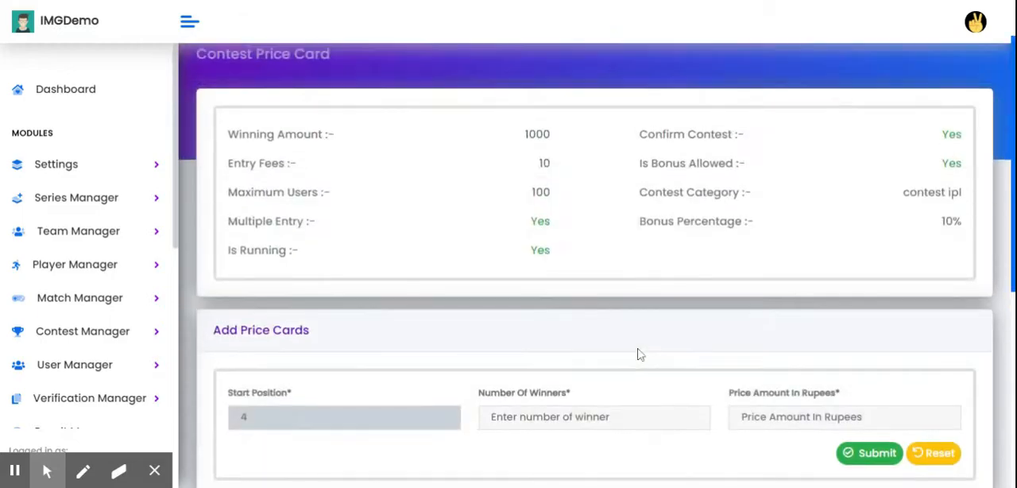
View all global contests and locate the new contest ipl entry on the last page of the list.
{"action": "left_click", "coordinate": [73, 334]}
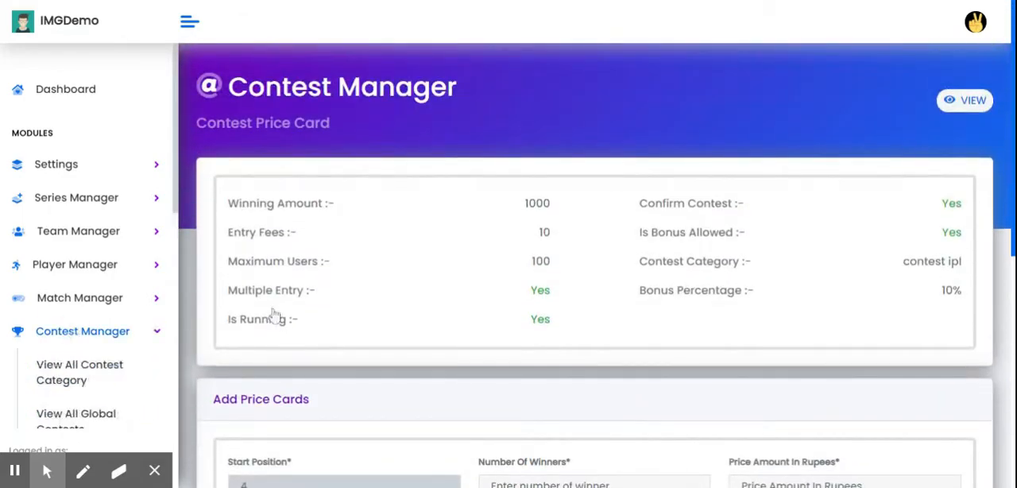
{"action": "left_click", "coordinate": [968, 104]}
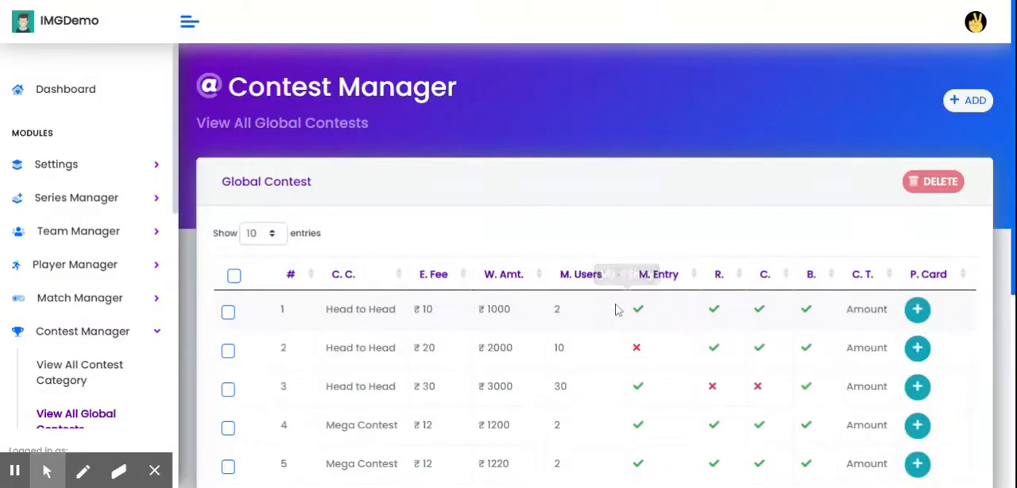
{"action": "scroll", "coordinate": [688, 352], "scroll_direction": "down", "scroll_amount": 5}
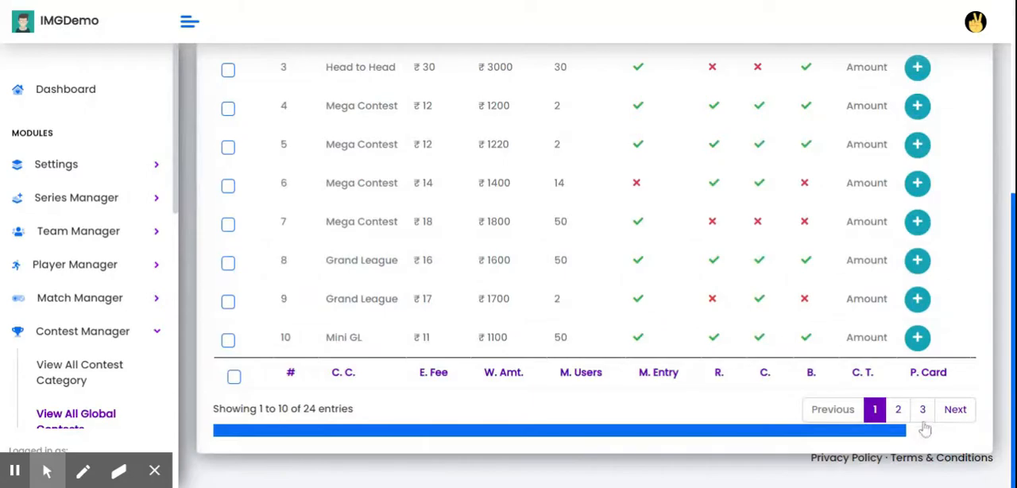
{"action": "left_click", "coordinate": [923, 410]}
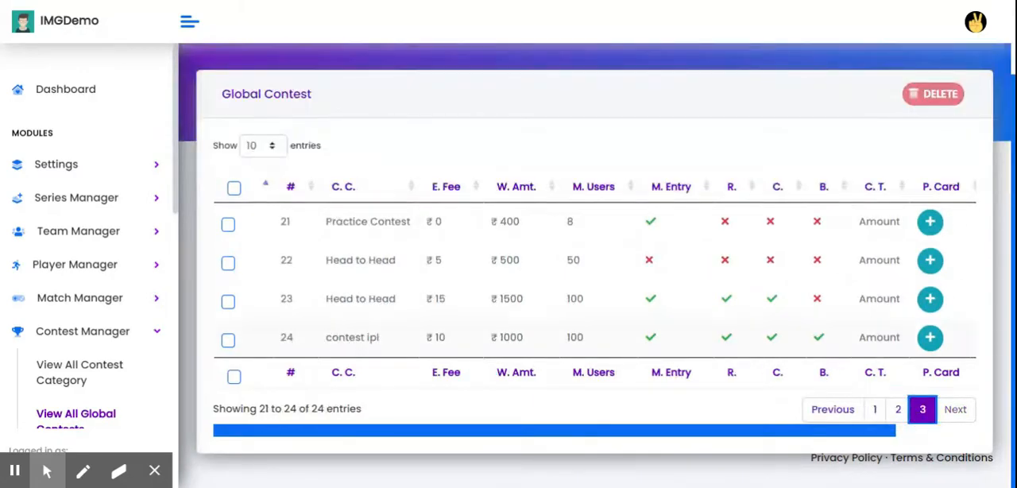
{"action": "left_click", "coordinate": [443, 336]}
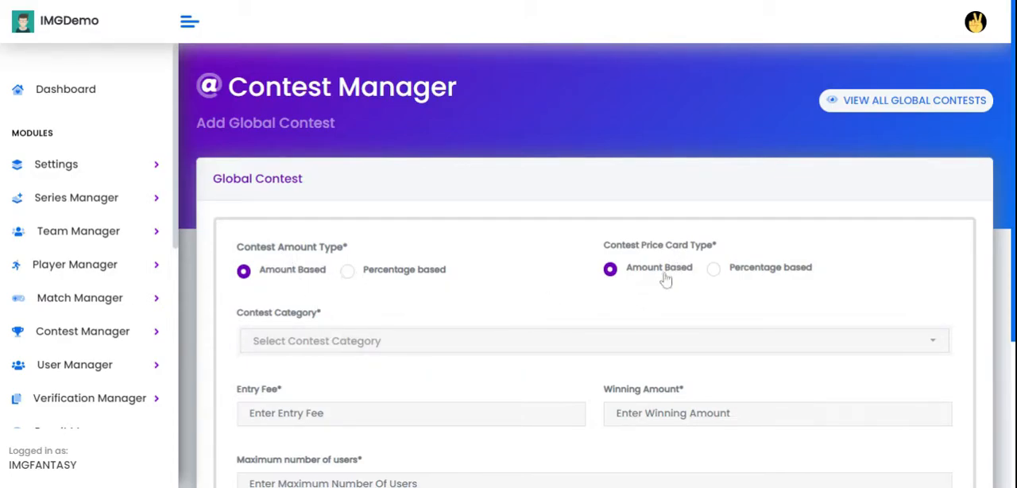
Set the new global contest's price card type to Percentage based and its category to contest ipl.
{"action": "left_click", "coordinate": [715, 271]}
{"action": "scroll", "coordinate": [342, 364], "scroll_direction": "down", "scroll_amount": 2}
{"action": "left_click", "coordinate": [336, 193]}
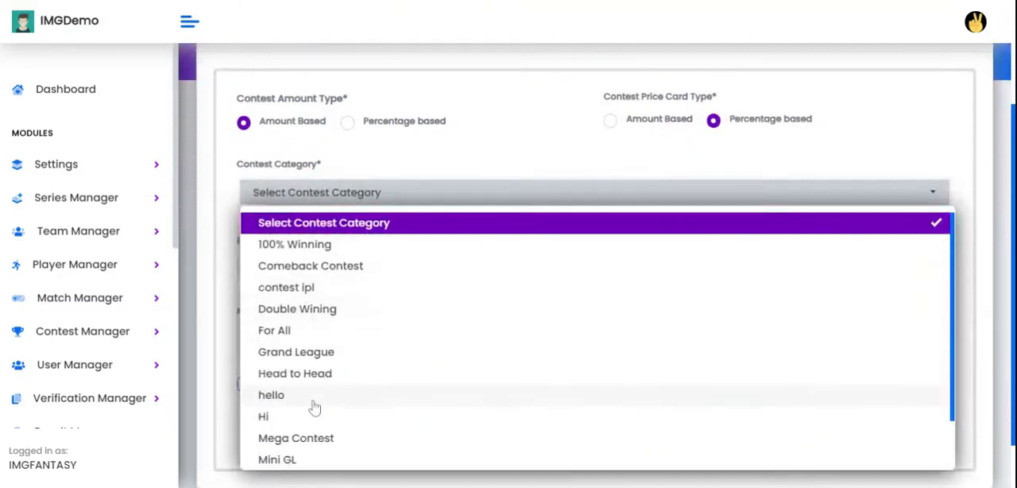
{"action": "left_click", "coordinate": [321, 290]}
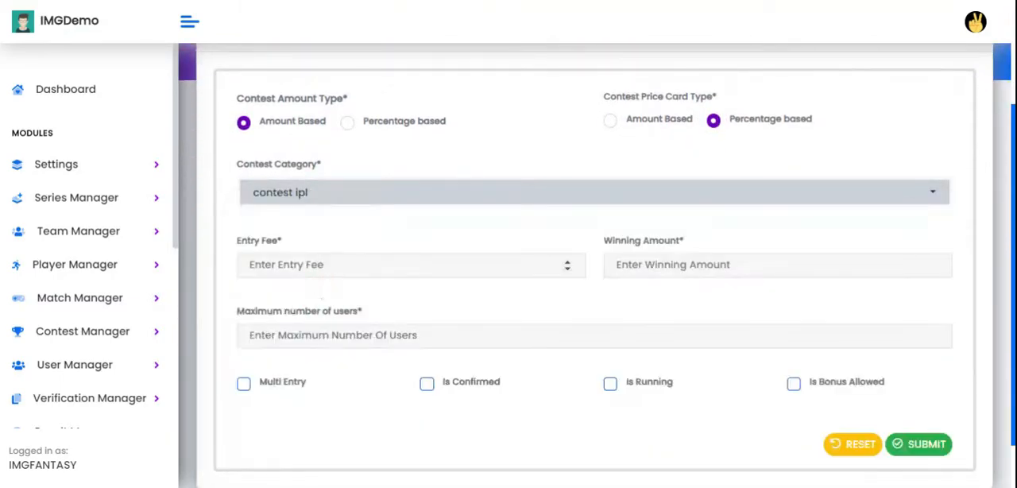
Set the entry fee to 20, winning amount to 2000 and maximum users to 100, and enable Multi Entry and Is Confirmed.
{"action": "left_click", "coordinate": [318, 265]}
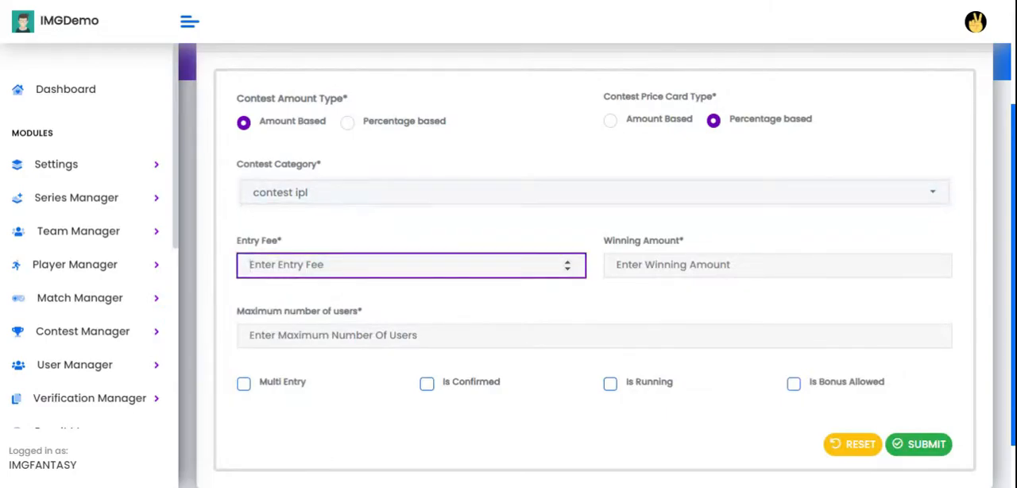
{"action": "type", "text": "20"}
{"action": "left_click", "coordinate": [675, 274]}
{"action": "type", "text": "2000"}
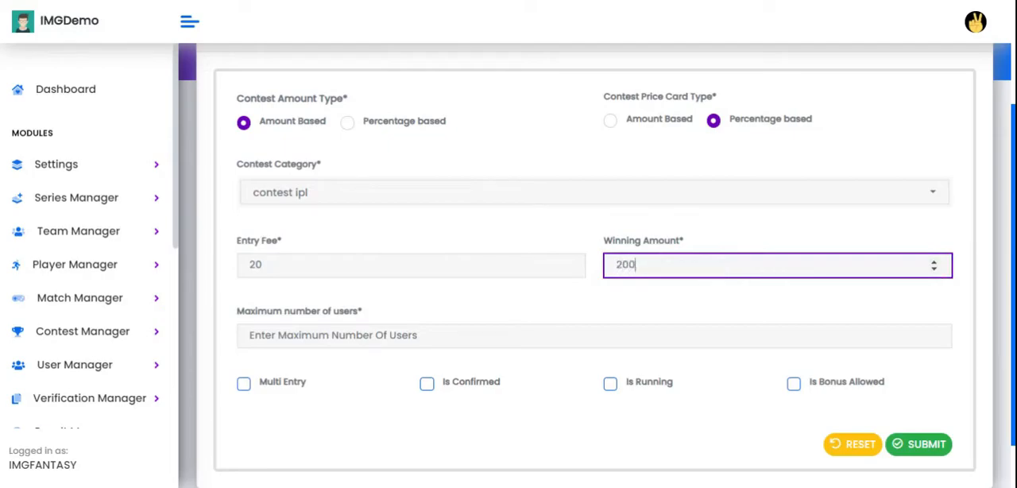
{"action": "left_click", "coordinate": [477, 335]}
{"action": "type", "text": "100"}
{"action": "left_click", "coordinate": [275, 386]}
{"action": "left_click", "coordinate": [471, 389]}
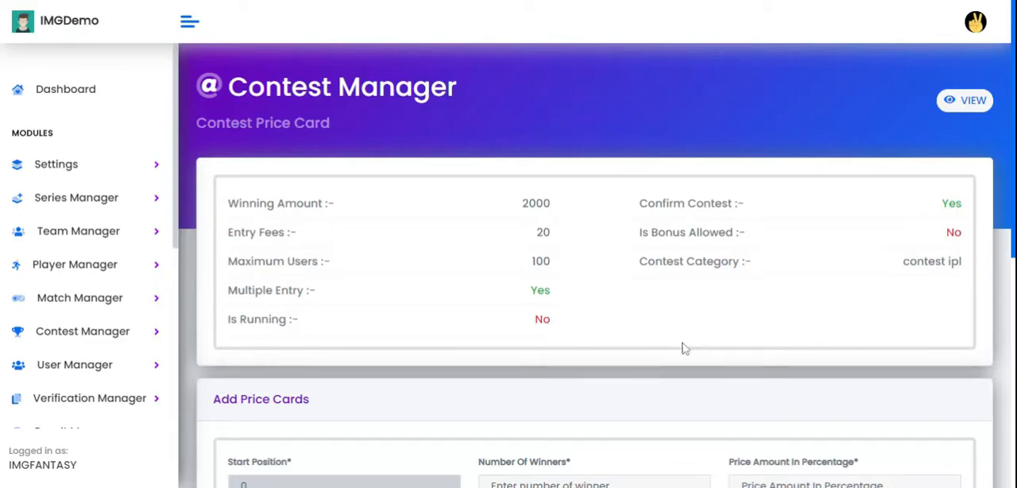
Add a price card for 1 winner with a price amount of 50 percent and check its total amount in the list.
{"action": "scroll", "coordinate": [686, 340], "scroll_direction": "down", "scroll_amount": 1}
{"action": "left_click", "coordinate": [595, 412]}
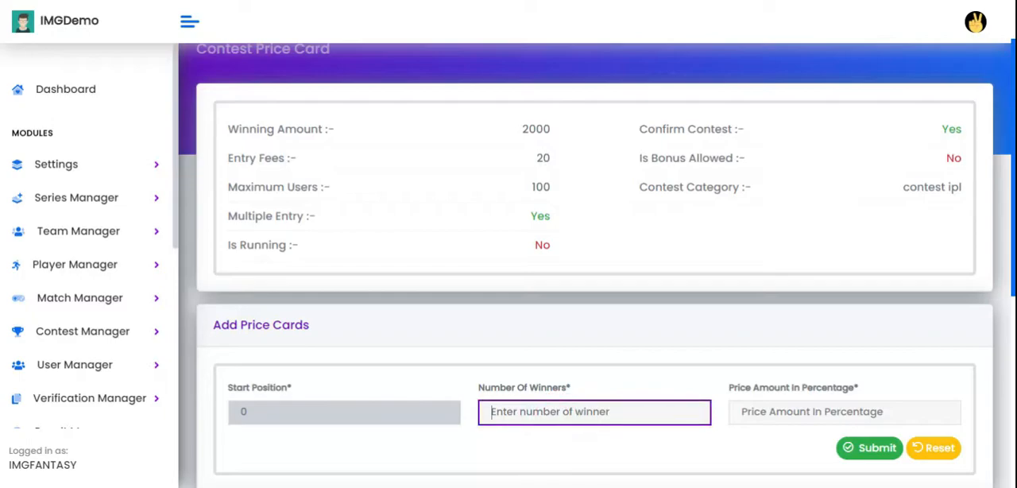
{"action": "type", "text": "1"}
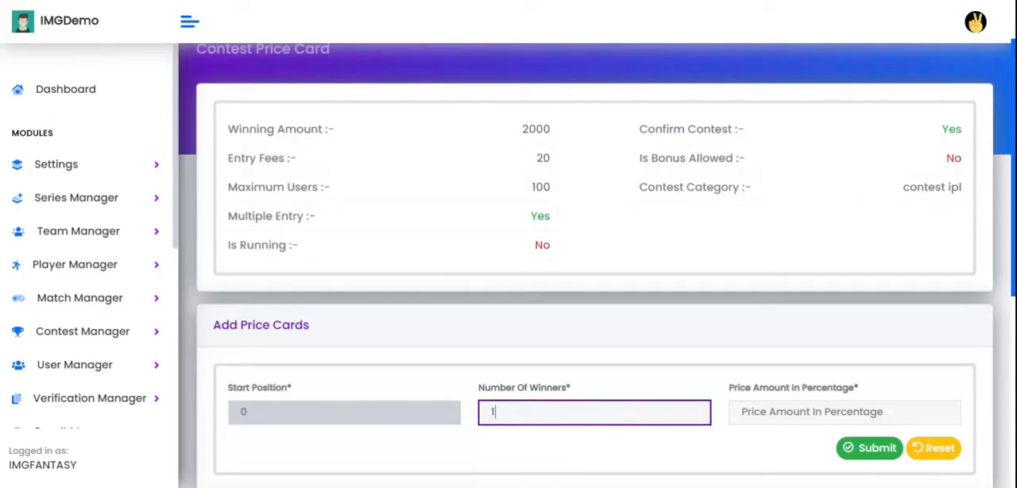
{"action": "left_click", "coordinate": [845, 411]}
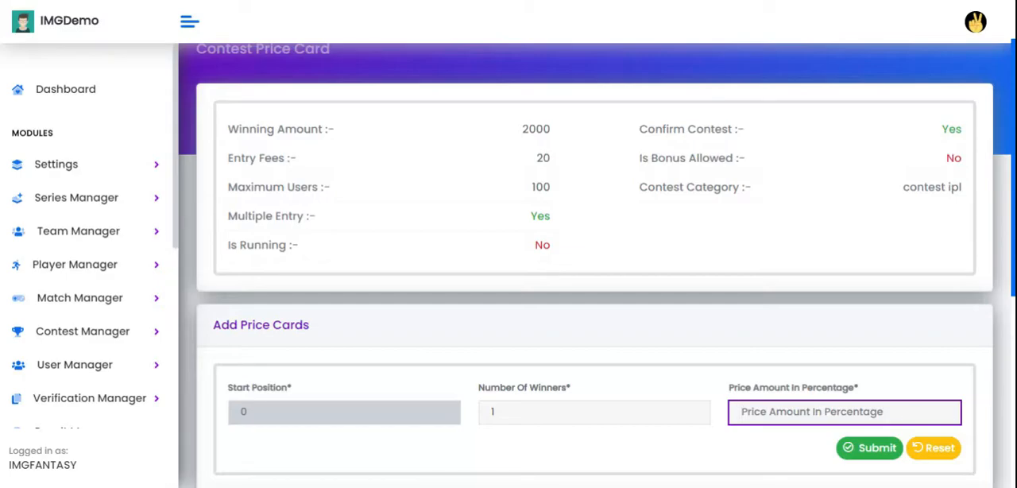
{"action": "type", "text": "50"}
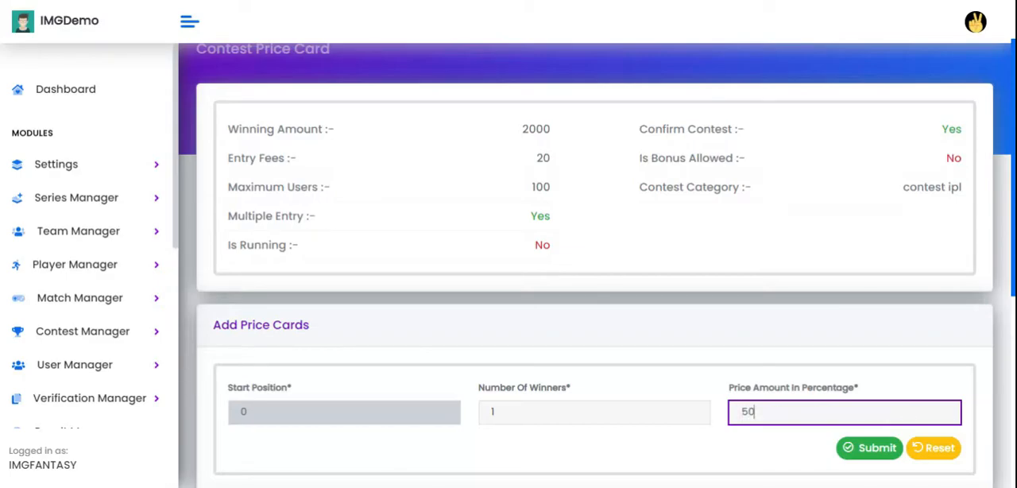
{"action": "left_click", "coordinate": [880, 453]}
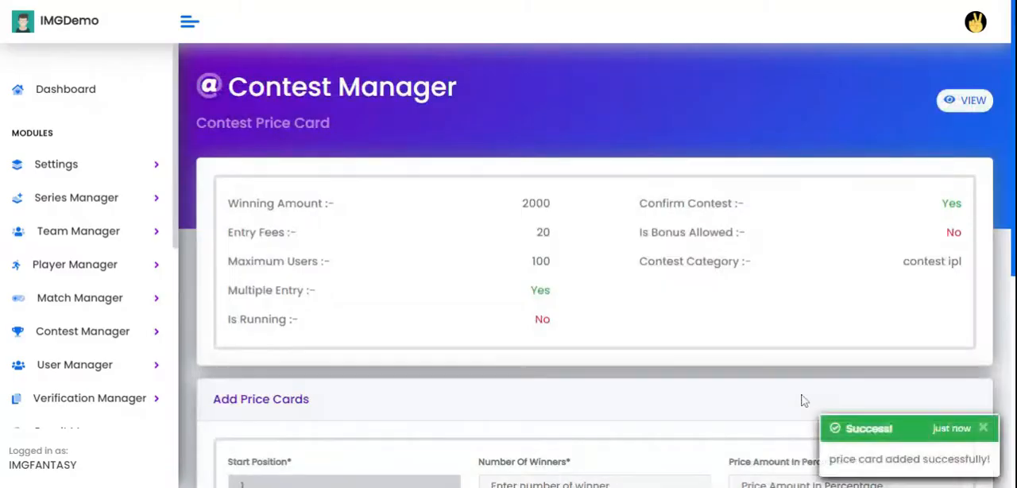
{"action": "scroll", "coordinate": [789, 395], "scroll_direction": "down", "scroll_amount": 5}
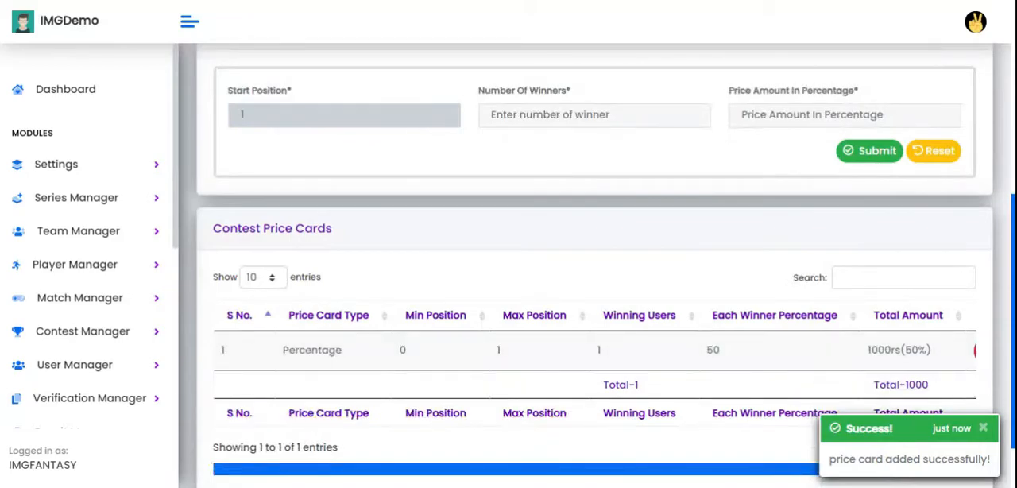
{"action": "double_click", "coordinate": [884, 349]}
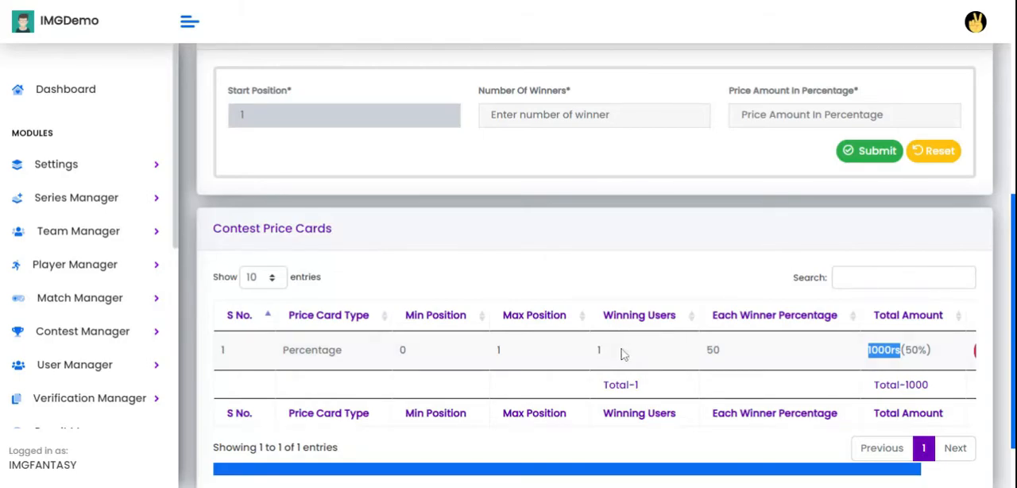
Add a second price card for 2 winners with a price amount of 25 percent and review the price card list.
{"action": "scroll", "coordinate": [612, 347], "scroll_direction": "up", "scroll_amount": 1}
{"action": "left_click", "coordinate": [594, 190]}
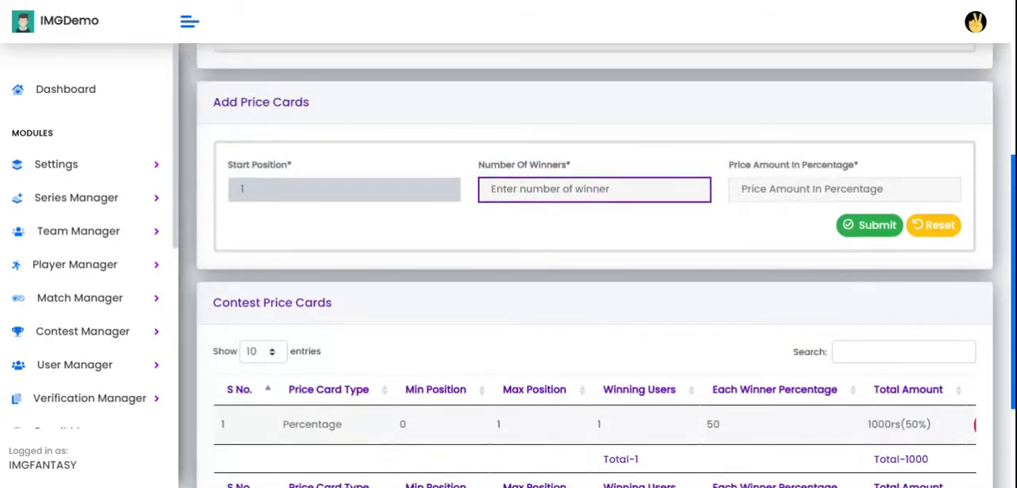
{"action": "type", "text": "2"}
{"action": "left_click", "coordinate": [794, 189]}
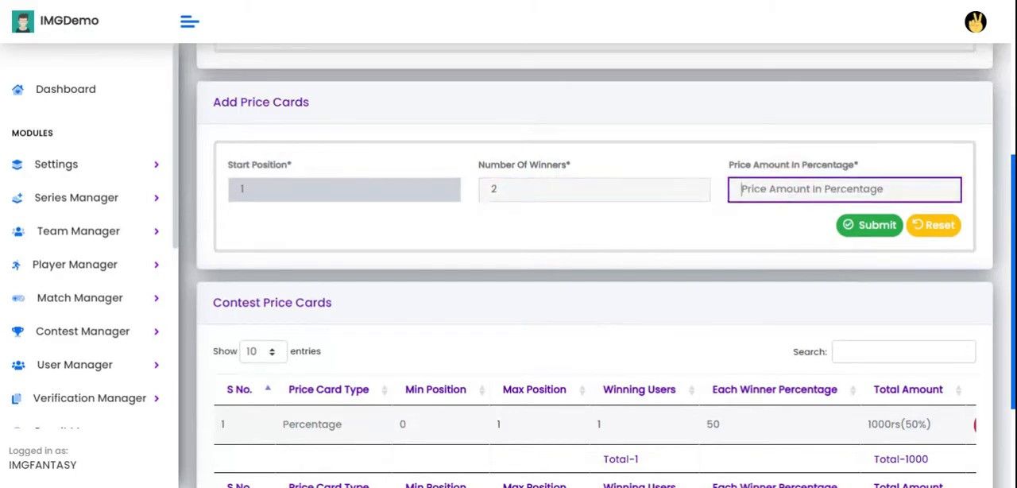
{"action": "type", "text": "25"}
{"action": "left_click", "coordinate": [875, 228]}
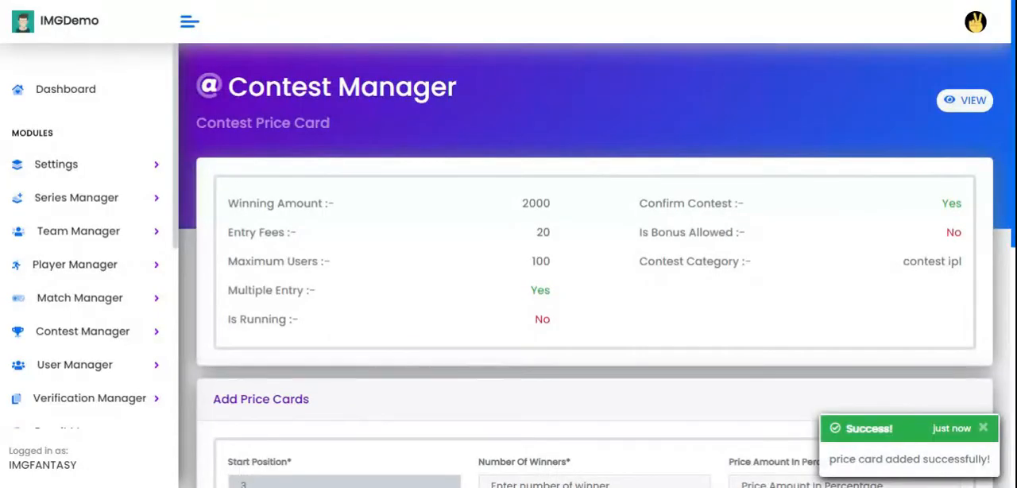
{"action": "scroll", "coordinate": [839, 308], "scroll_direction": "down", "scroll_amount": 5}
{"action": "scroll", "coordinate": [839, 307], "scroll_direction": "down", "scroll_amount": 3}
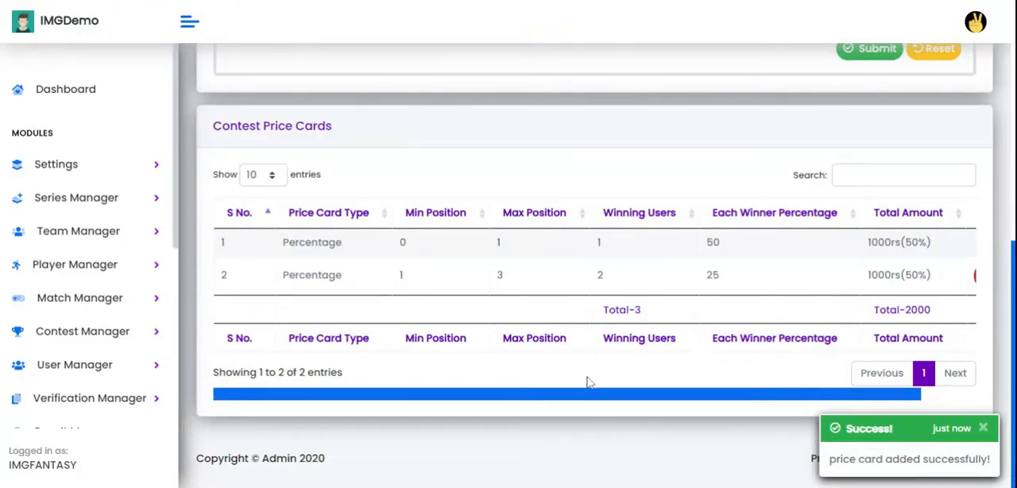
Leave the price card page and start a new global contest with the Percentage based amount type and the hello category.
{"action": "scroll", "coordinate": [640, 291], "scroll_direction": "up", "scroll_amount": 4}
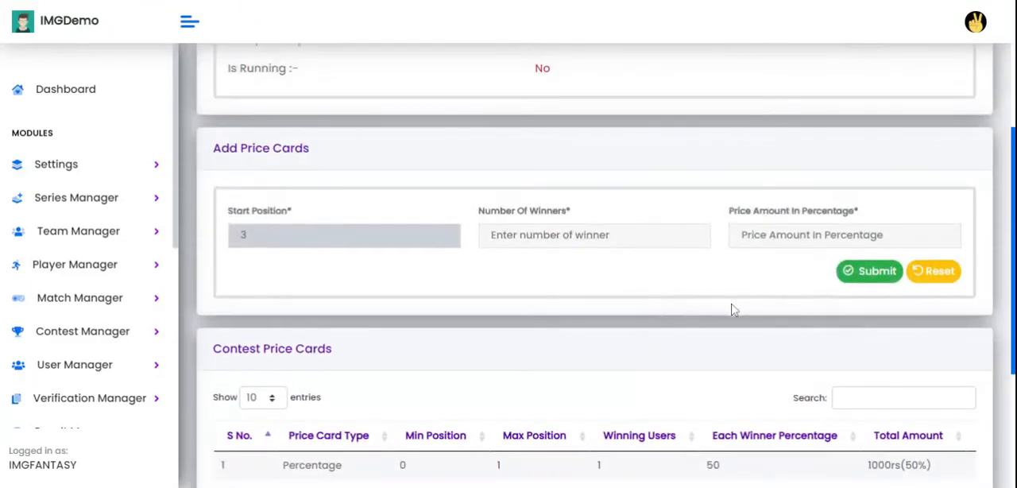
{"action": "scroll", "coordinate": [733, 310], "scroll_direction": "up", "scroll_amount": 3}
{"action": "scroll", "coordinate": [736, 314], "scroll_direction": "up", "scroll_amount": 1}
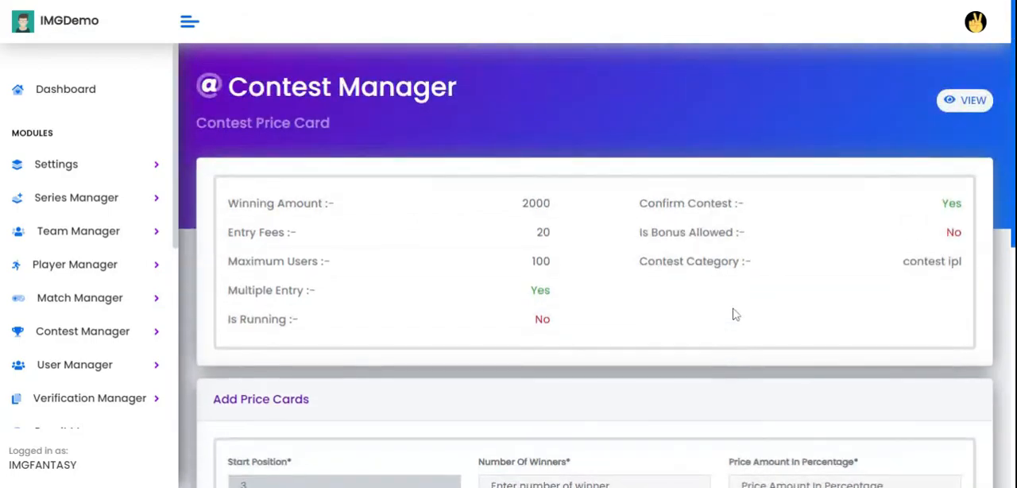
{"action": "left_click", "coordinate": [961, 100]}
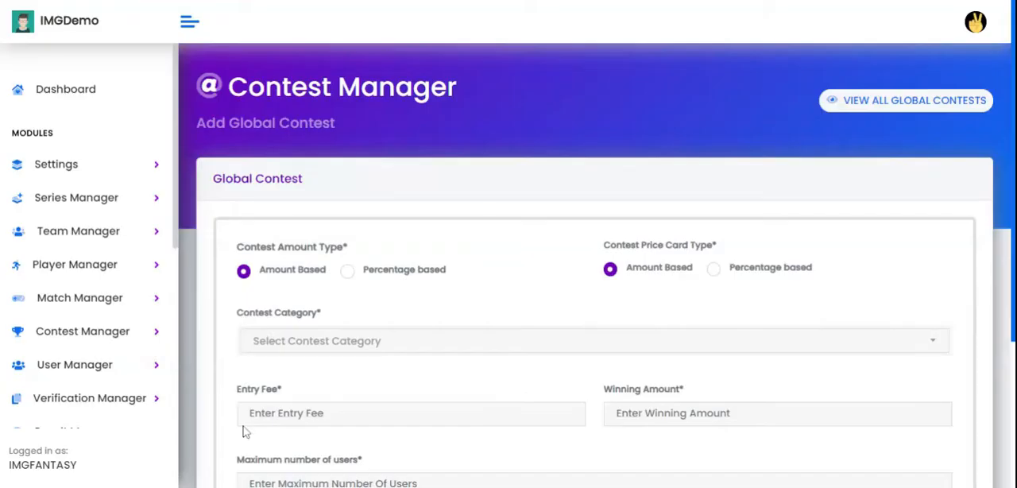
{"action": "left_click", "coordinate": [412, 274]}
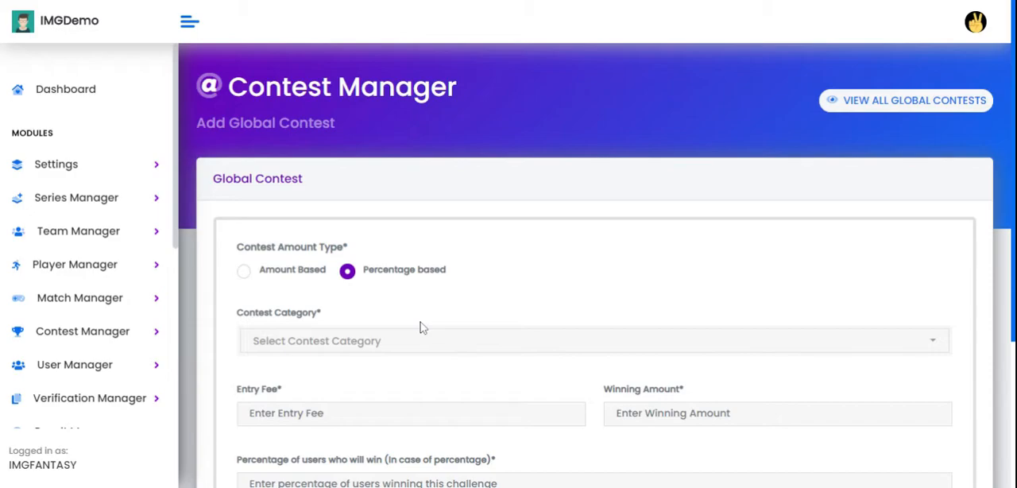
{"action": "left_click", "coordinate": [334, 350]}
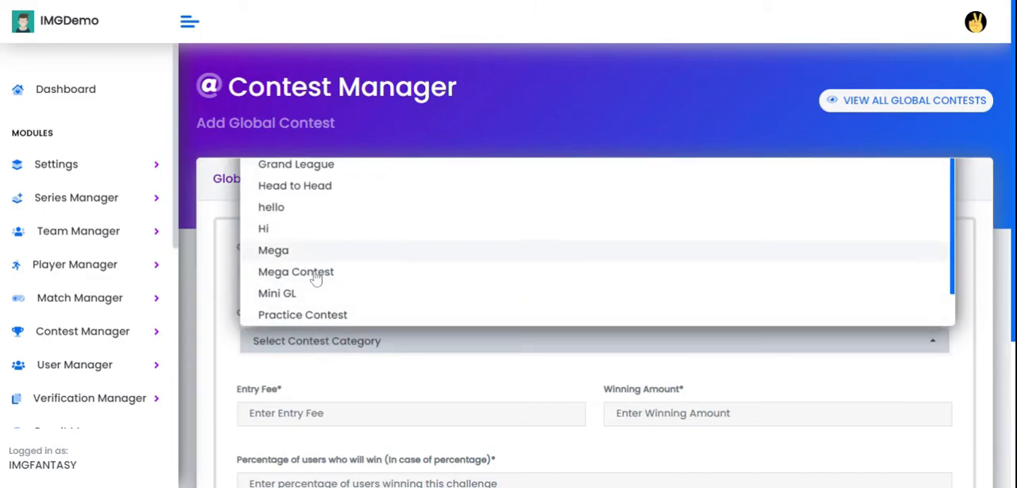
{"action": "left_click", "coordinate": [304, 209]}
Set the contest's entry fee to 20, winning amount to 40 and percentage of winning users to 40.
{"action": "scroll", "coordinate": [318, 390], "scroll_direction": "down", "scroll_amount": 1}
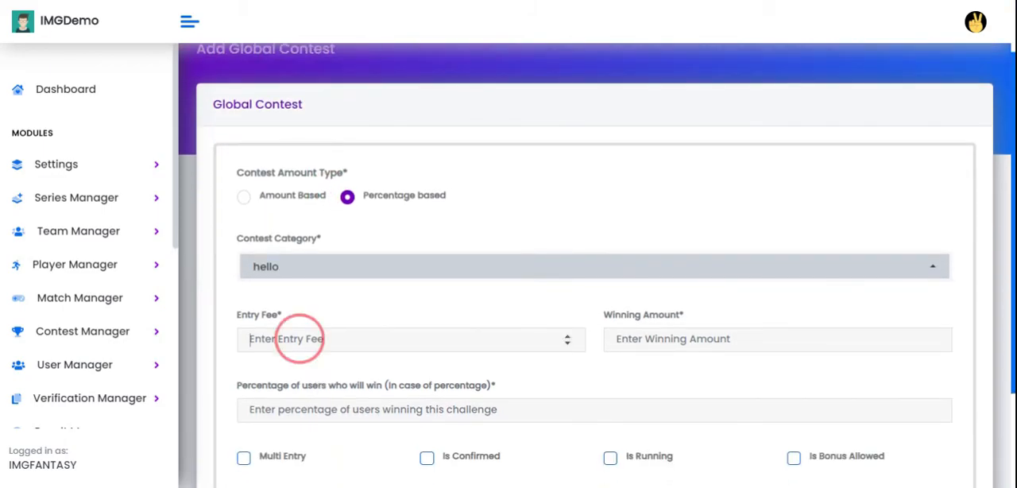
{"action": "left_click", "coordinate": [318, 340]}
{"action": "type", "text": "20"}
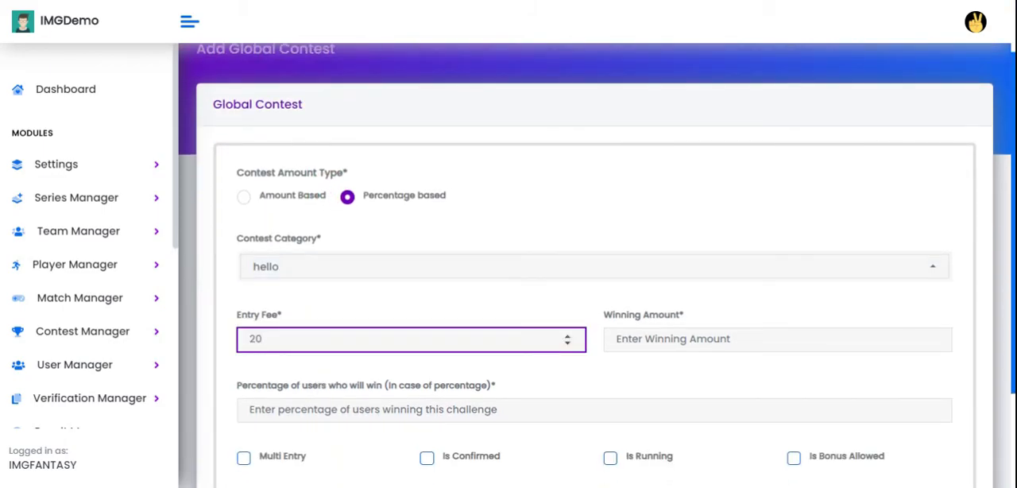
{"action": "key", "text": "Tab"}
{"action": "type", "text": "40"}
{"action": "key", "text": "Tab"}
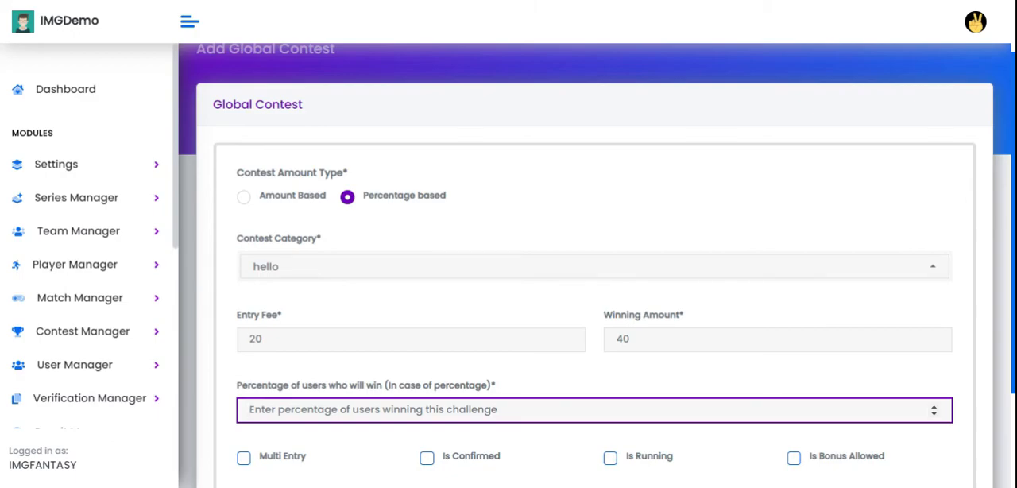
{"action": "type", "text": "40"}
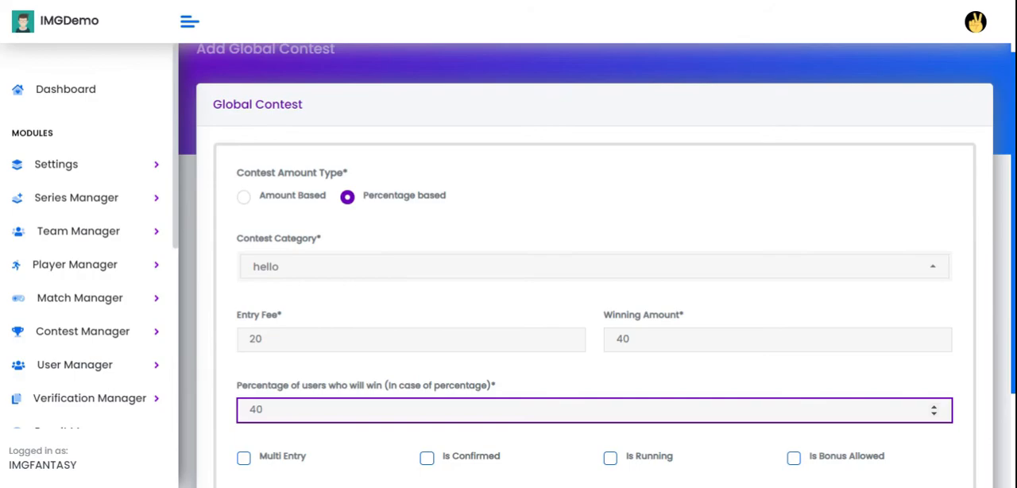
{"action": "left_click", "coordinate": [374, 461]}
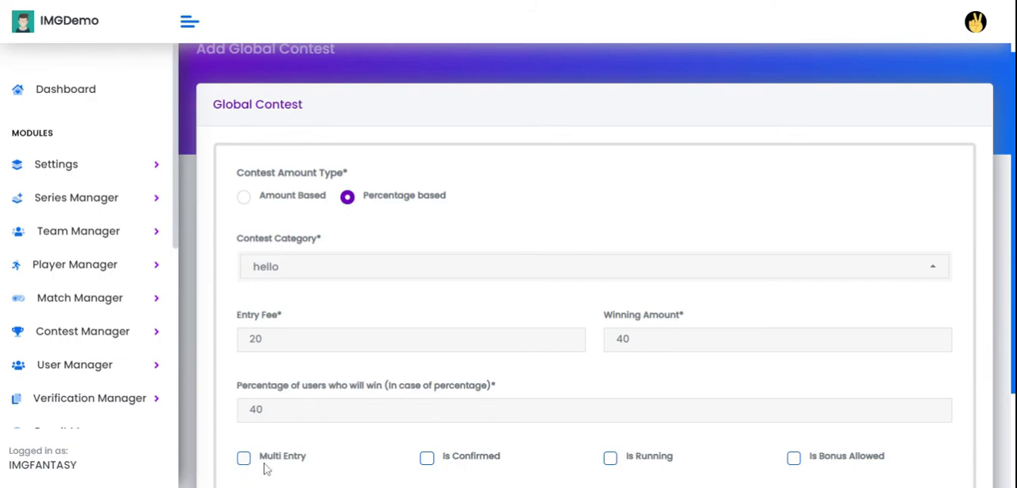
Enable Multi Entry, Is Confirmed and Is Running for the percentage-based contest and submit it.
{"action": "left_click", "coordinate": [291, 463]}
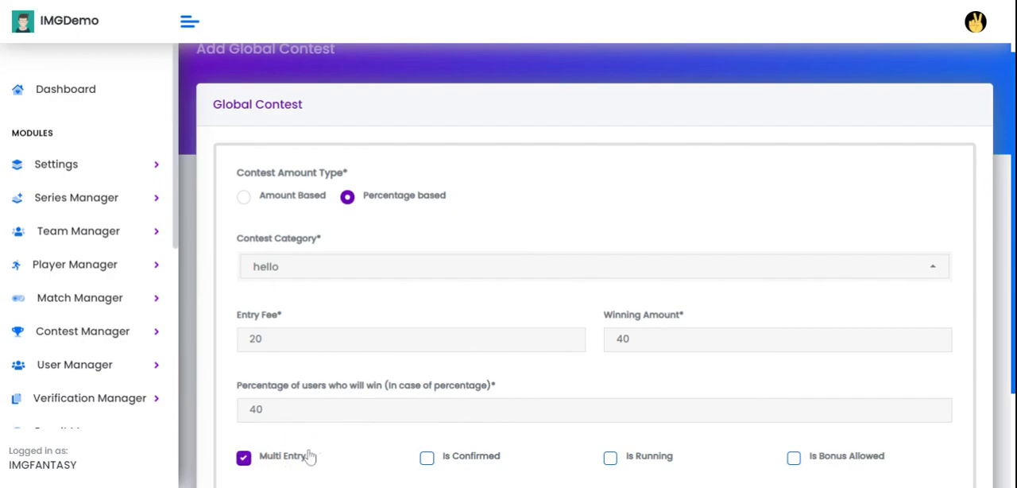
{"action": "scroll", "coordinate": [294, 465], "scroll_direction": "down", "scroll_amount": 2}
{"action": "left_click", "coordinate": [481, 327]}
{"action": "left_click", "coordinate": [637, 331]}
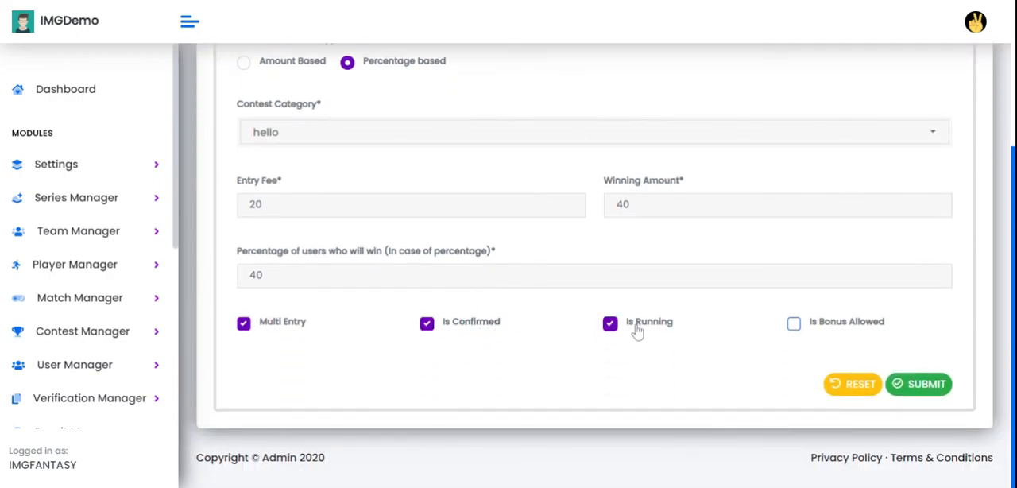
{"action": "scroll", "coordinate": [829, 398], "scroll_direction": "up", "scroll_amount": 2}
{"action": "scroll", "coordinate": [829, 397], "scroll_direction": "down", "scroll_amount": 2}
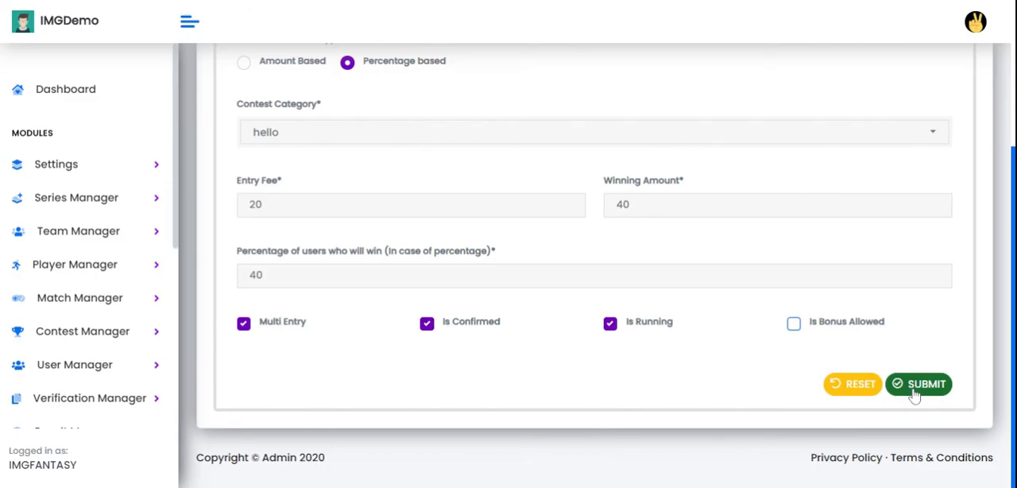
{"action": "left_click", "coordinate": [915, 385]}
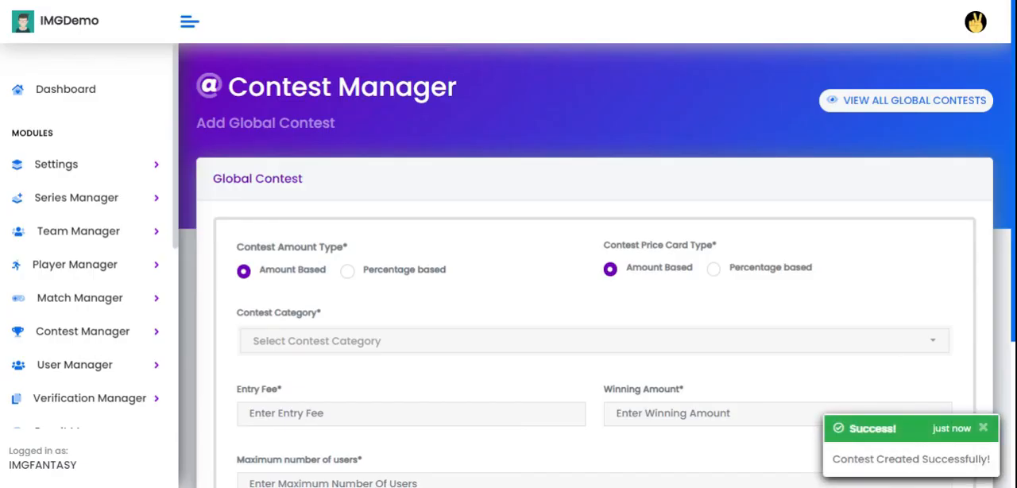